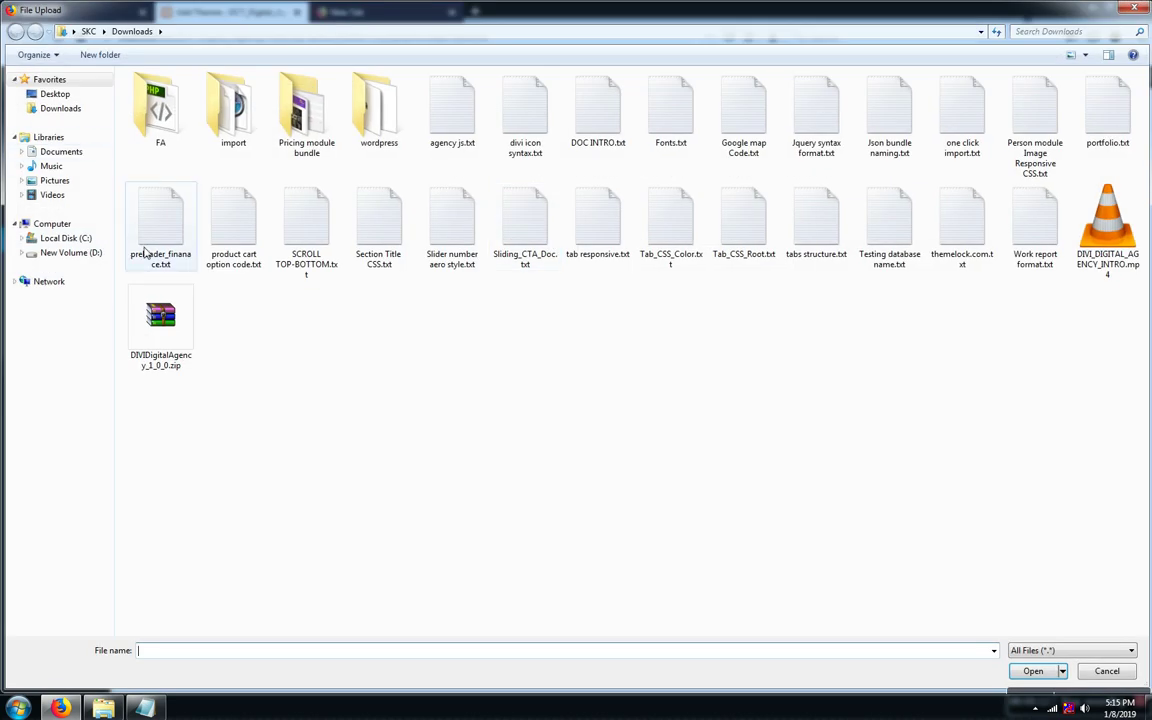
Step: Upload and install the theme package DIVIDigitalAgency_1_0_0.zip from the Downloads folder, and activate the theme
left_click(80, 110)
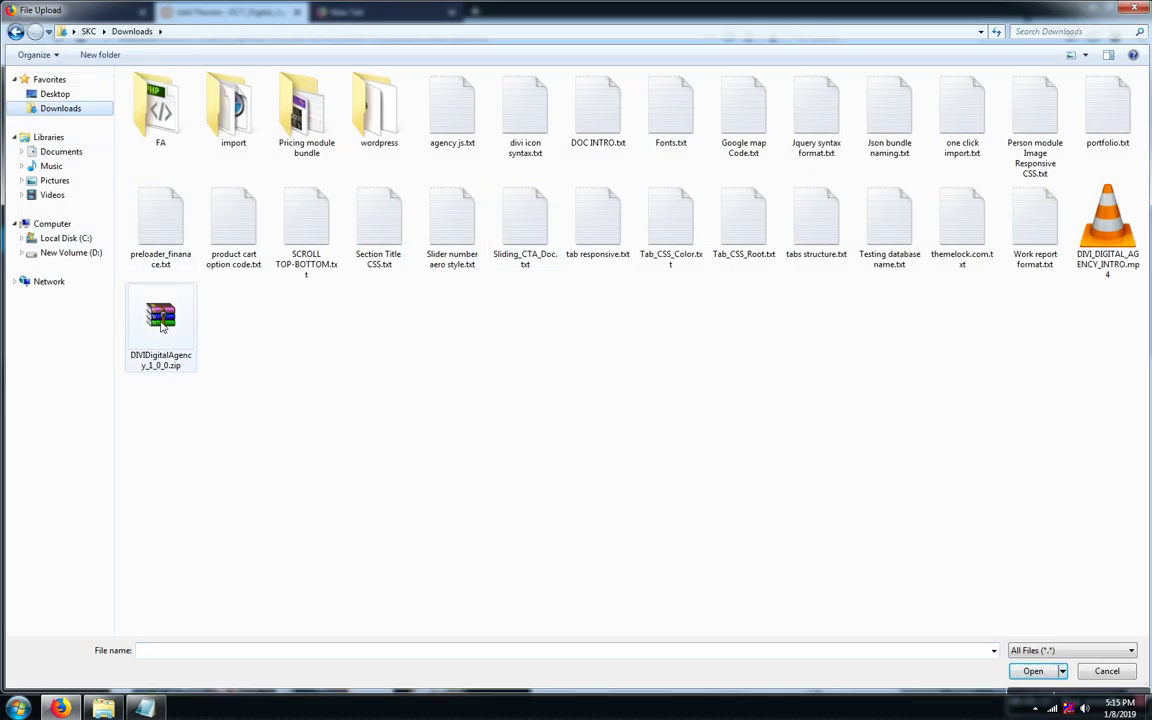
left_click(148, 300)
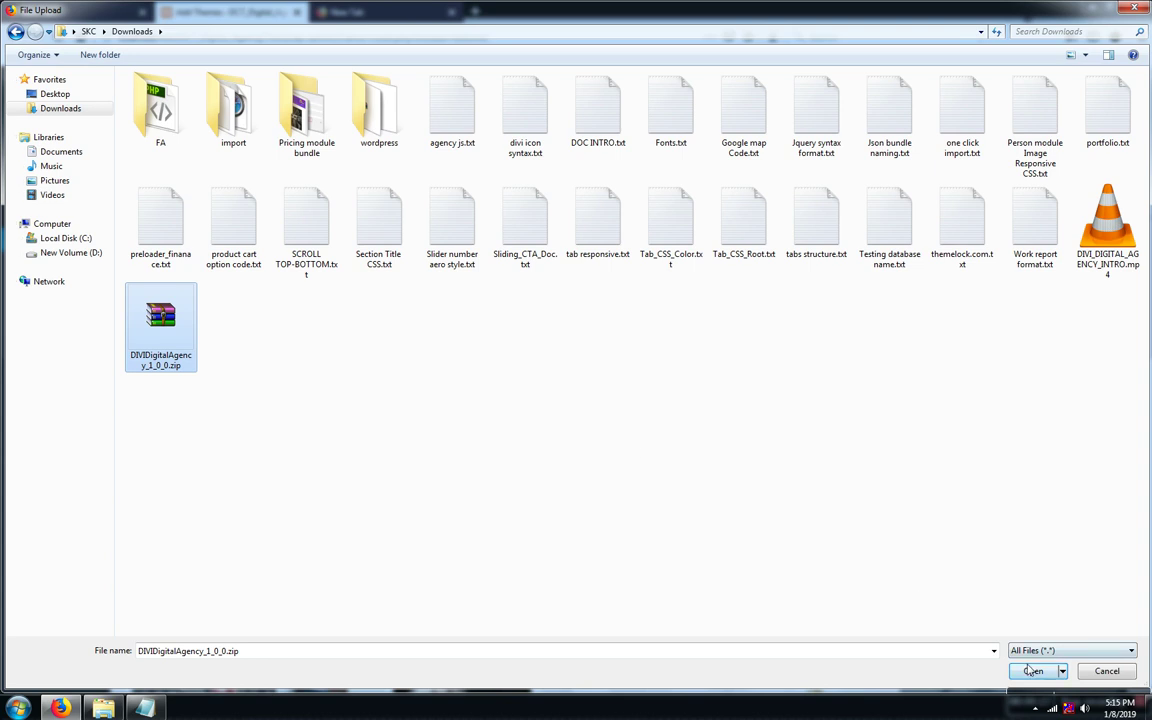
key("Return")
left_click(714, 246)
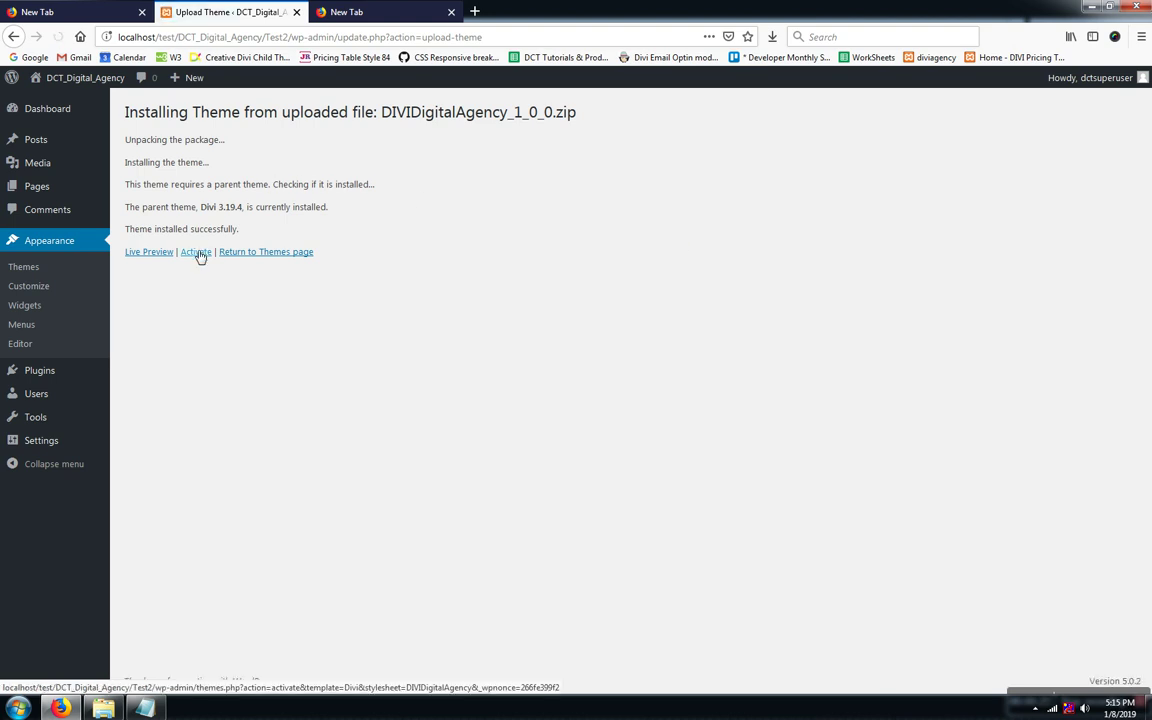
left_click(197, 252)
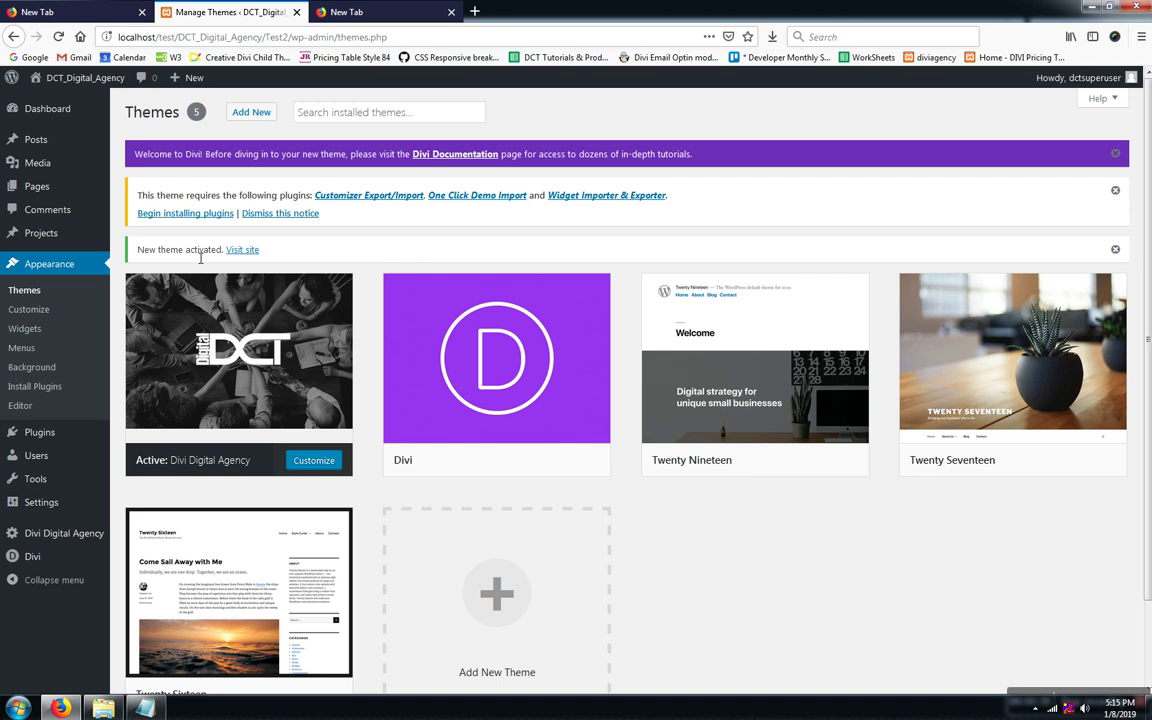
Step: Bulk-install the three required plugins: Customizer Export/Import, One Click Demo Import, and Widget Importer & Exporter
left_click(198, 215)
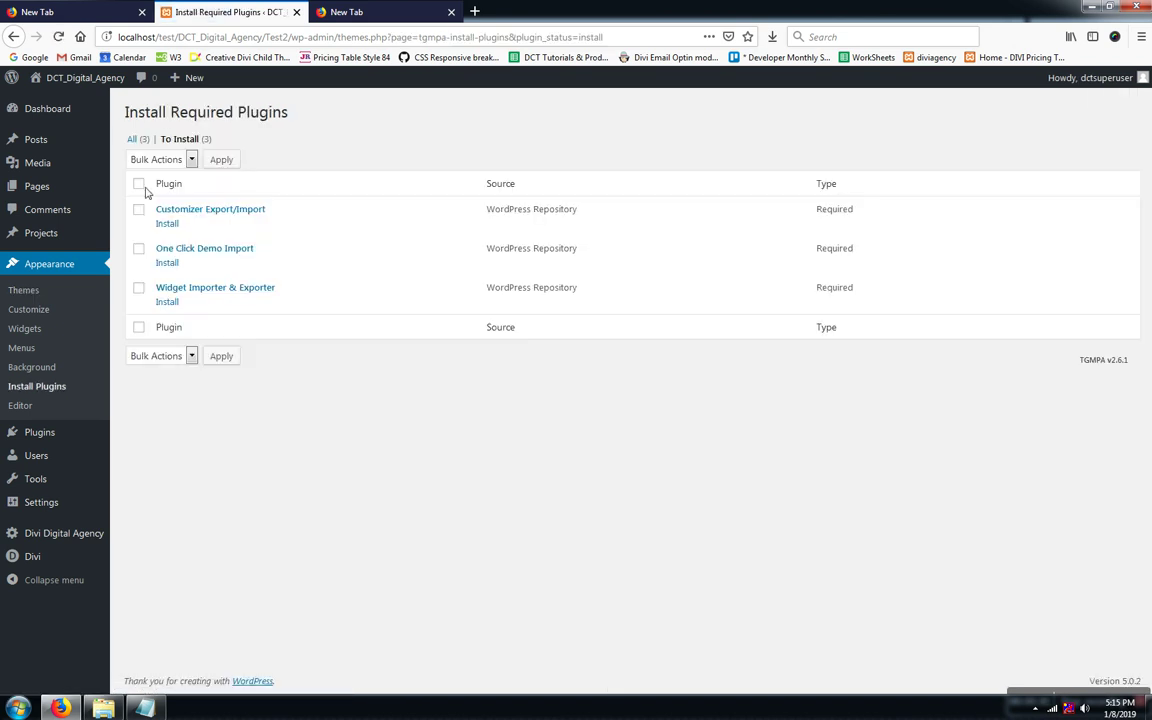
left_click(140, 184)
left_click(158, 356)
left_click(163, 389)
left_click(222, 356)
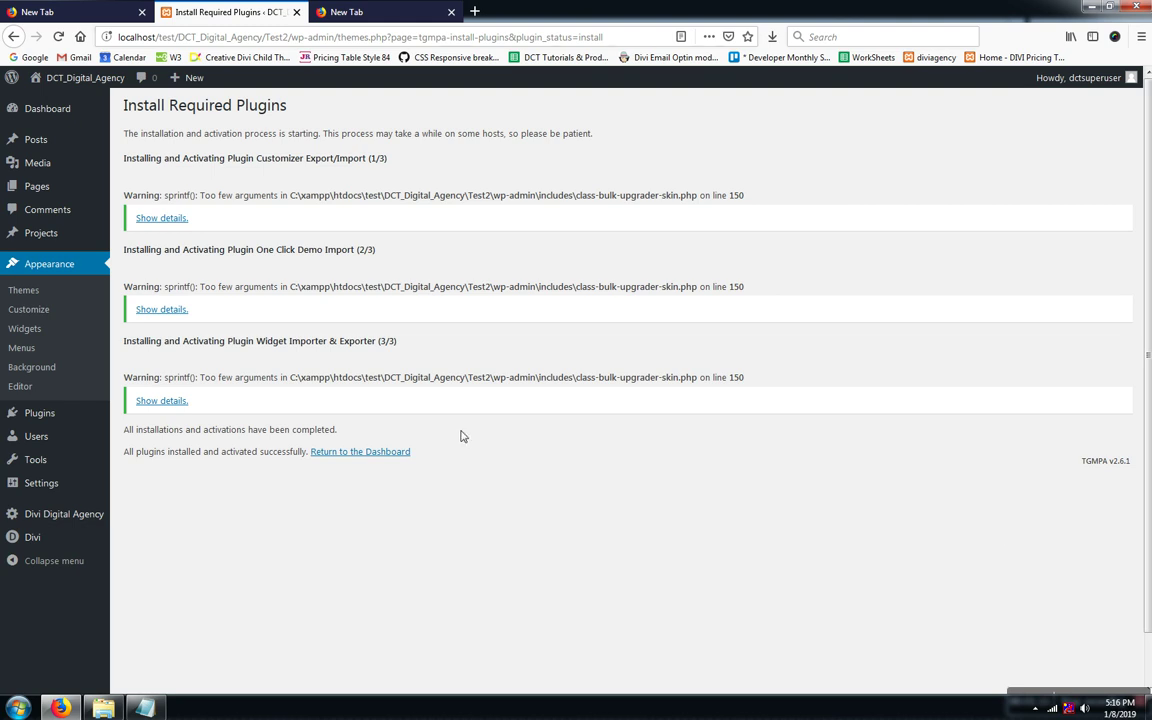
Step: Import the Divi Digital Agency theme's demo data with One Click Demo Import
left_click(392, 454)
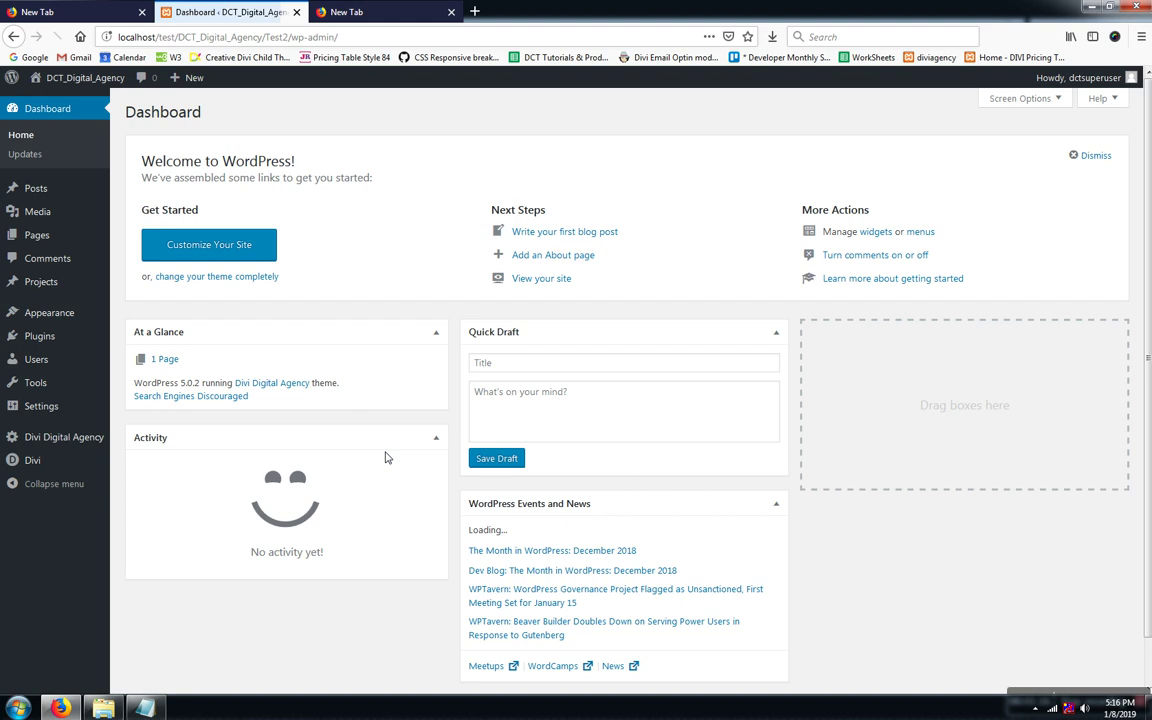
mouse_move(44, 441)
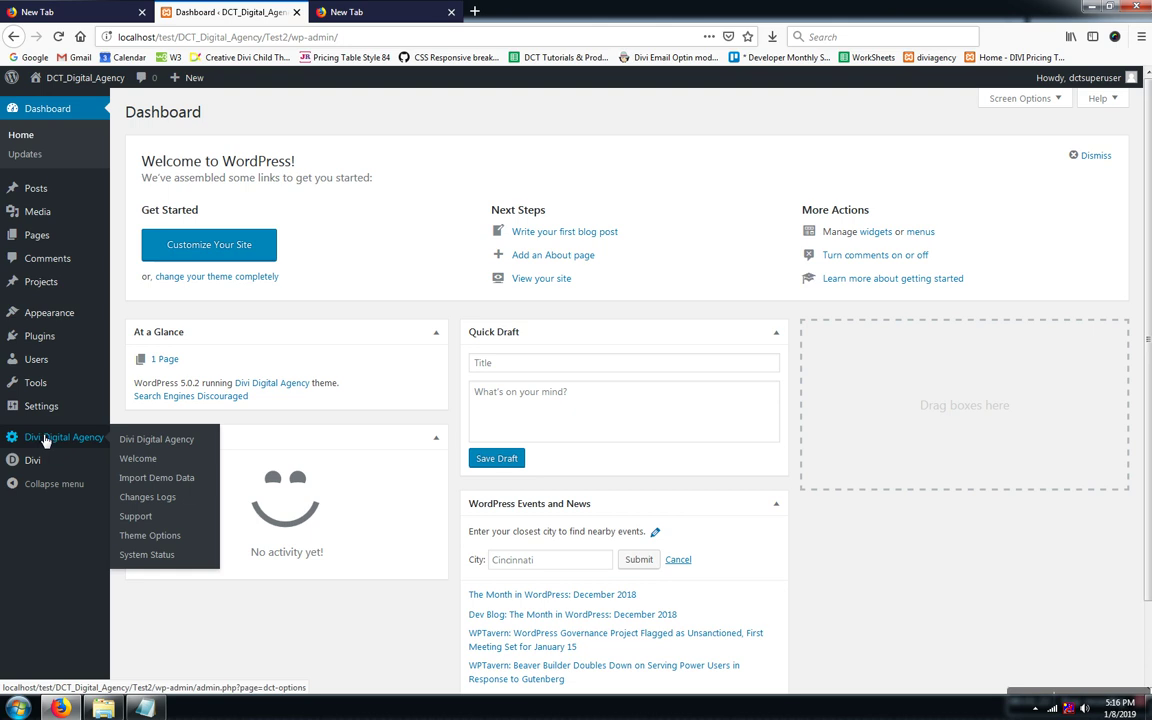
left_click(153, 480)
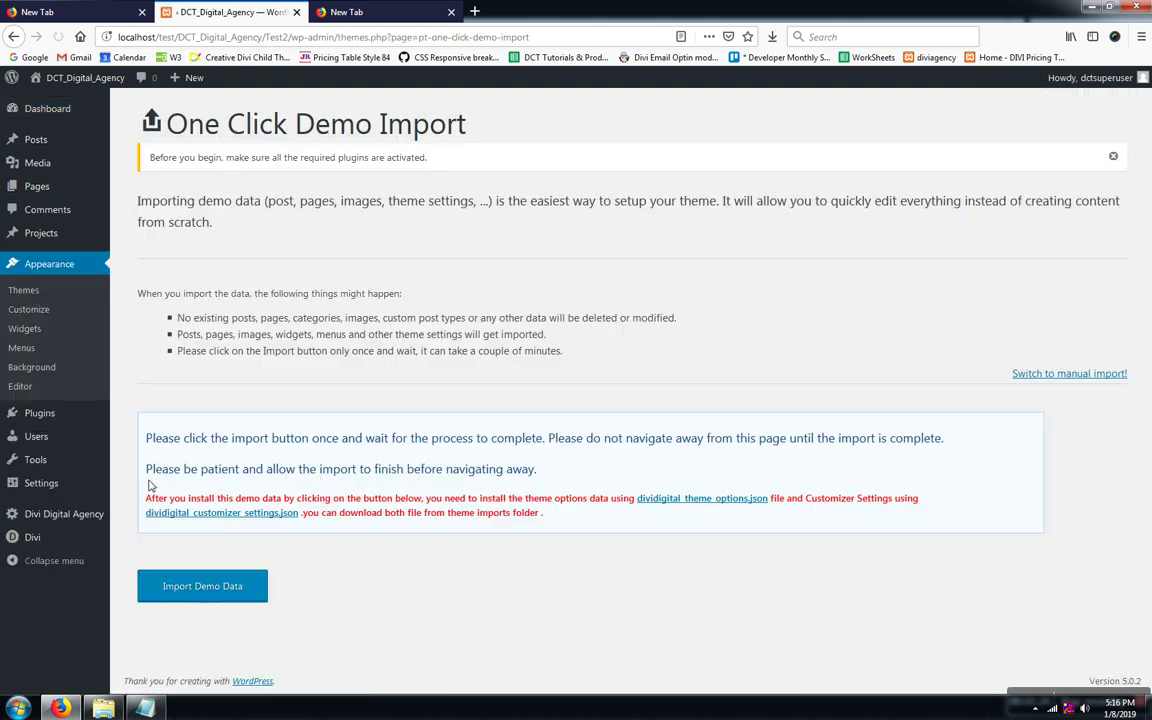
left_click(190, 596)
scroll(357, 584, "down", 1)
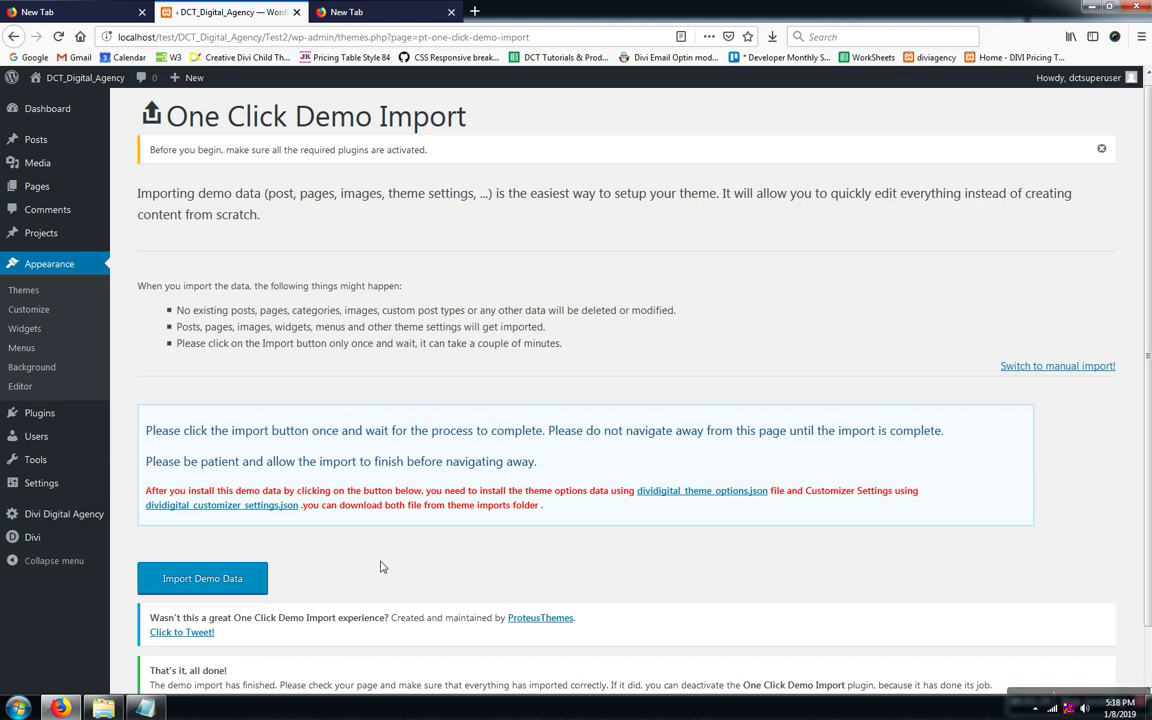
scroll(737, 574, "down", 1)
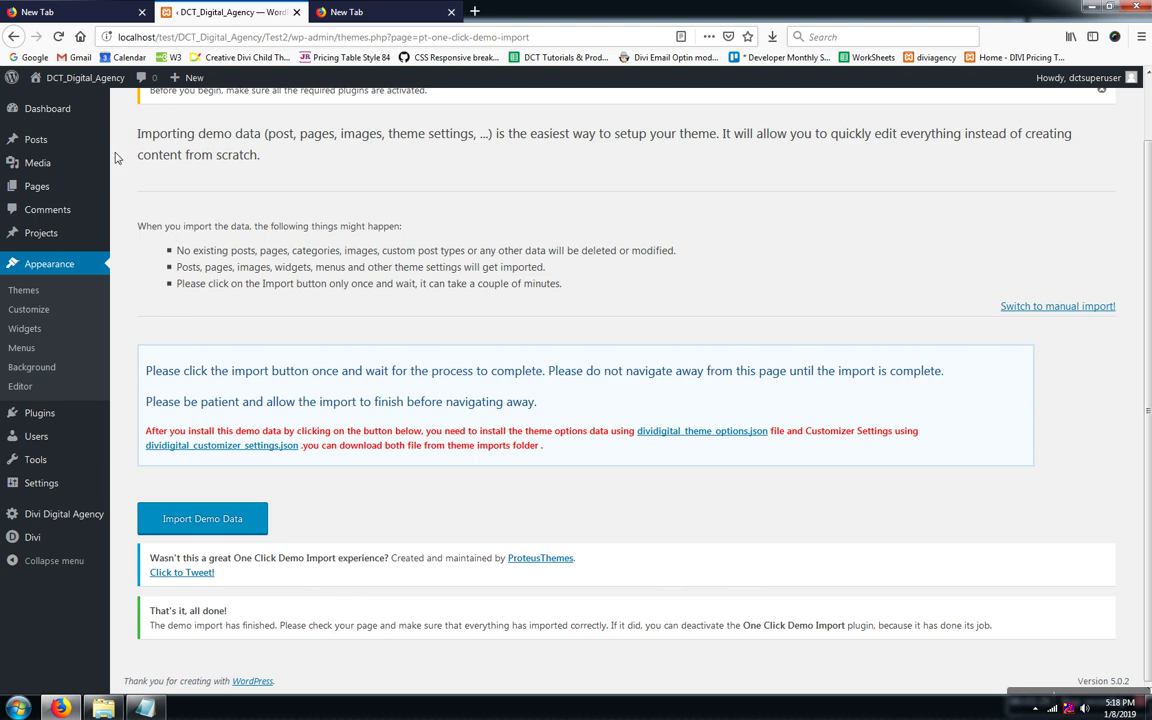
Step: Open the Portability import in Divi Theme Options and start choosing the file to import
mouse_move(64, 541)
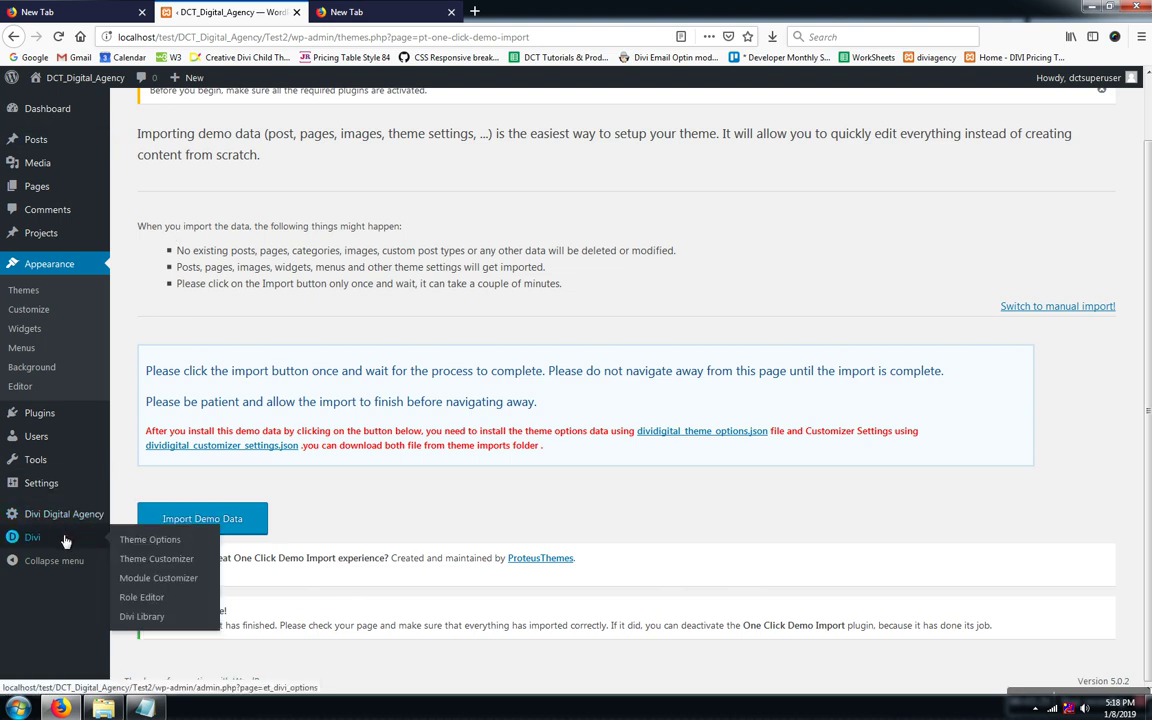
left_click(139, 543)
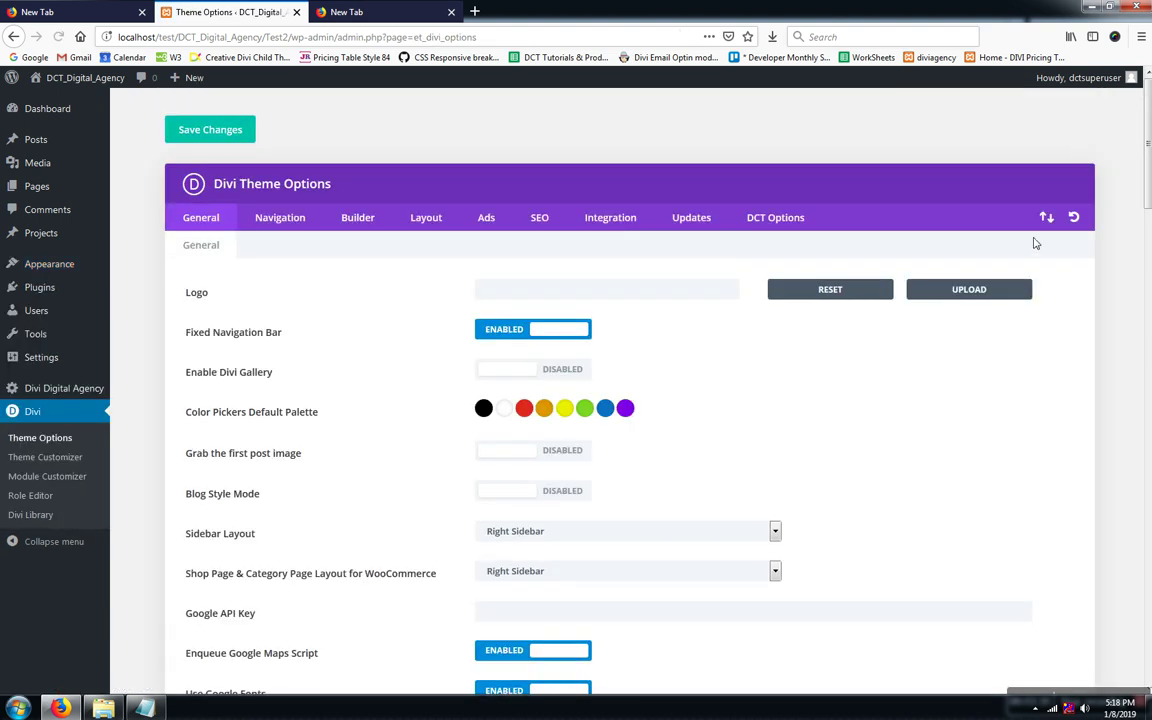
left_click(1047, 219)
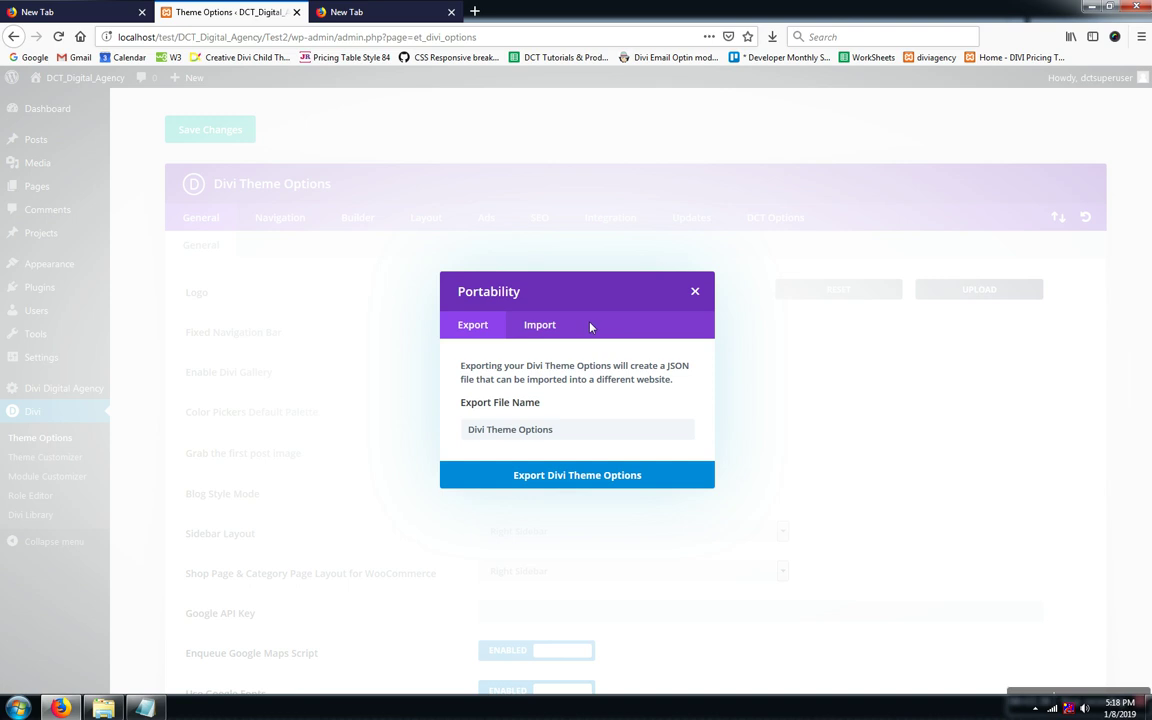
left_click(549, 330)
left_click(524, 447)
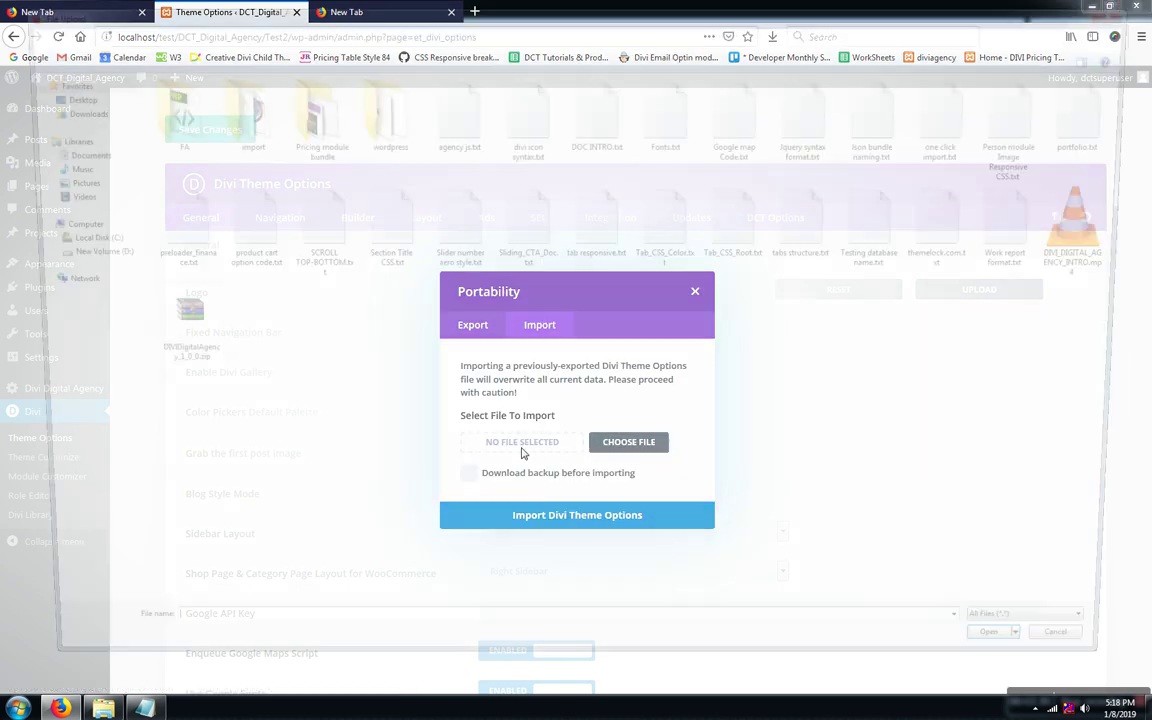
Step: Browse to C:\xampp\htdocs\test\DCT_Digital_Agency\Test2\wp-content\themes\DIVIDigitalAgency\imports in the file chooser
left_click(66, 238)
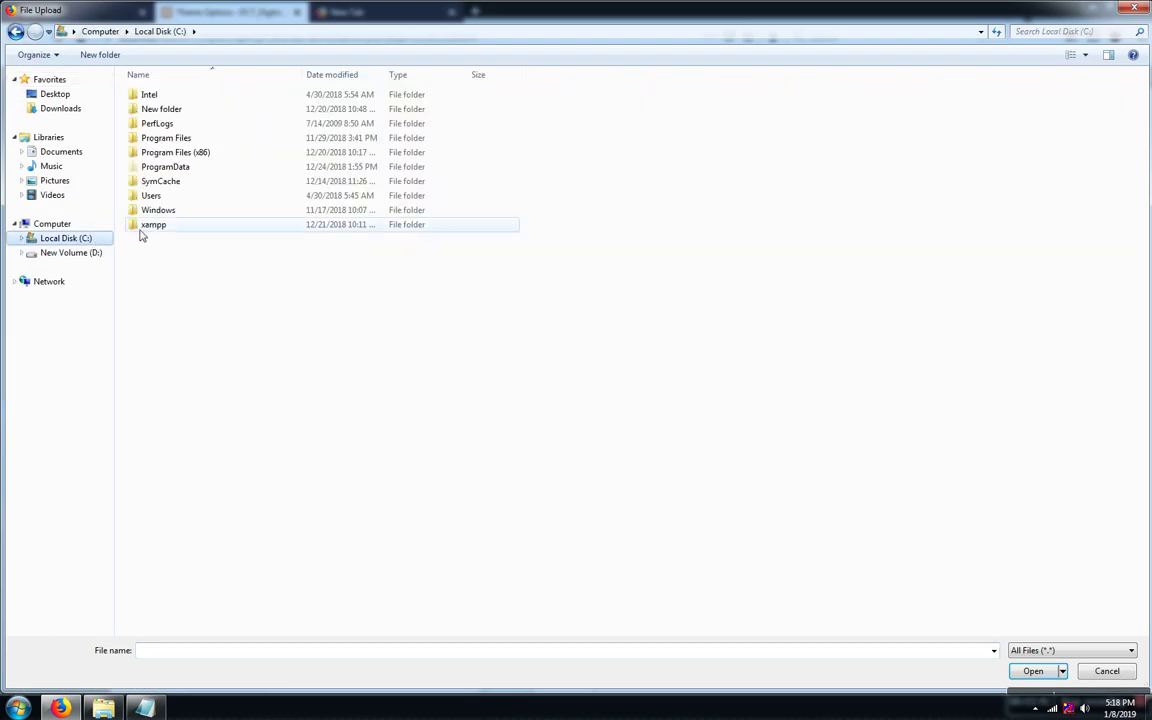
double_click(155, 229)
double_click(174, 153)
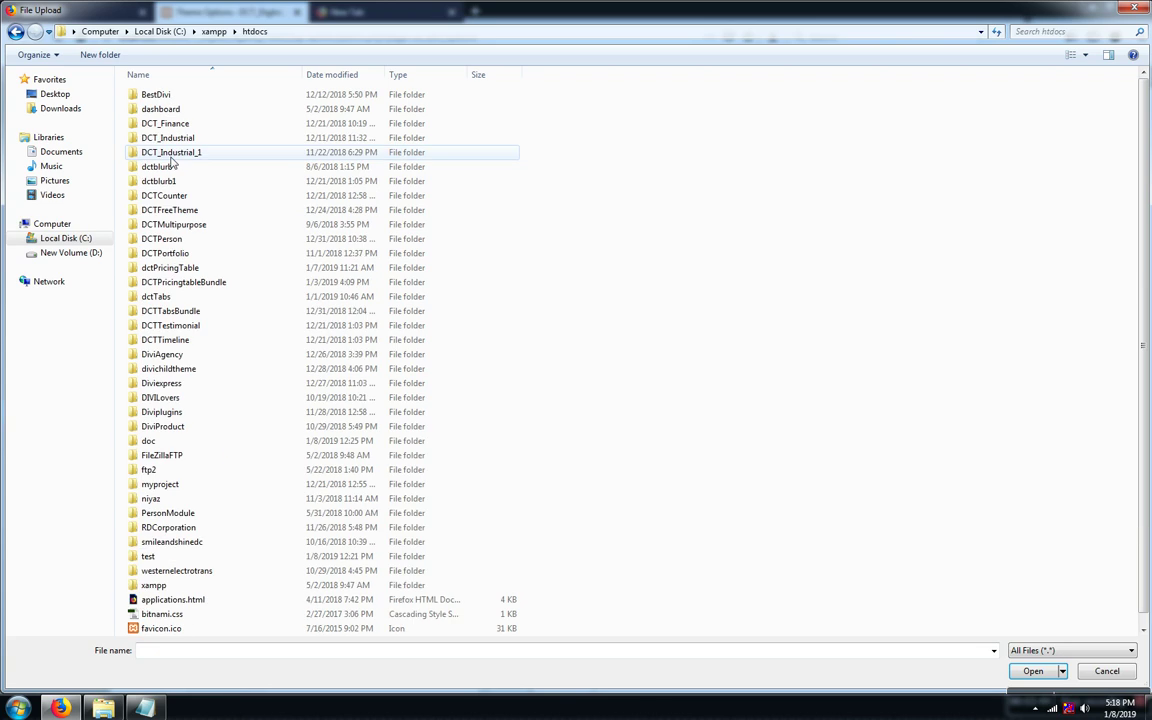
double_click(163, 557)
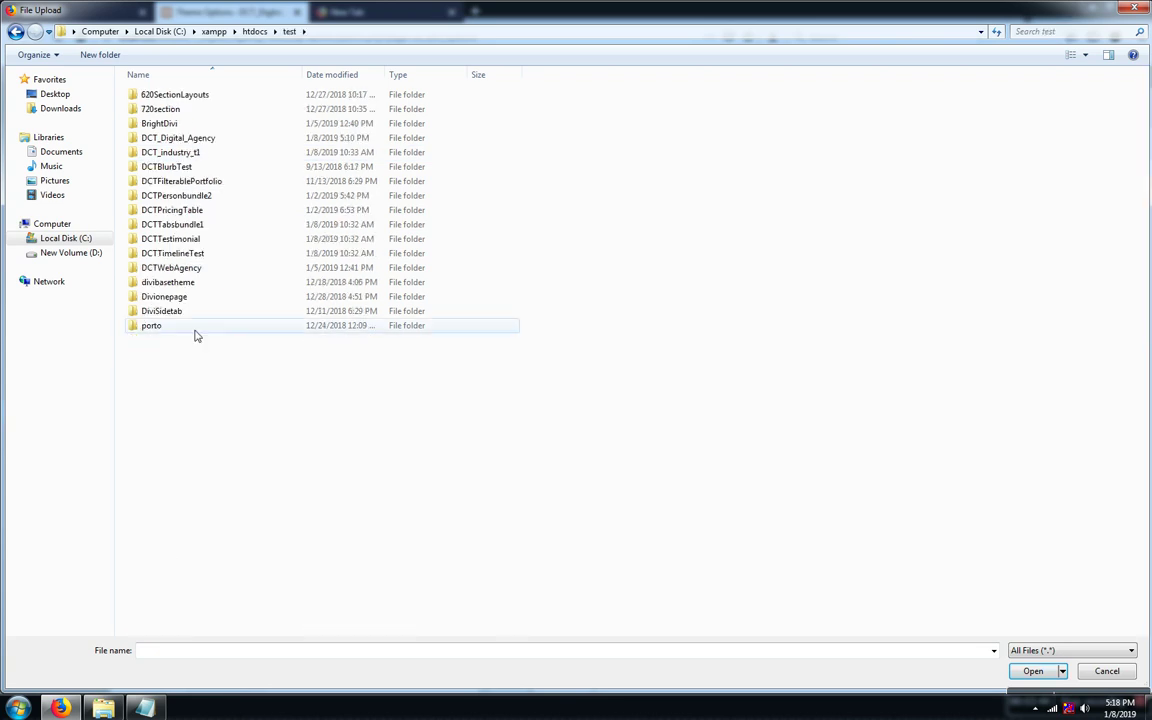
left_click(225, 140)
double_click(225, 140)
double_click(185, 110)
double_click(185, 111)
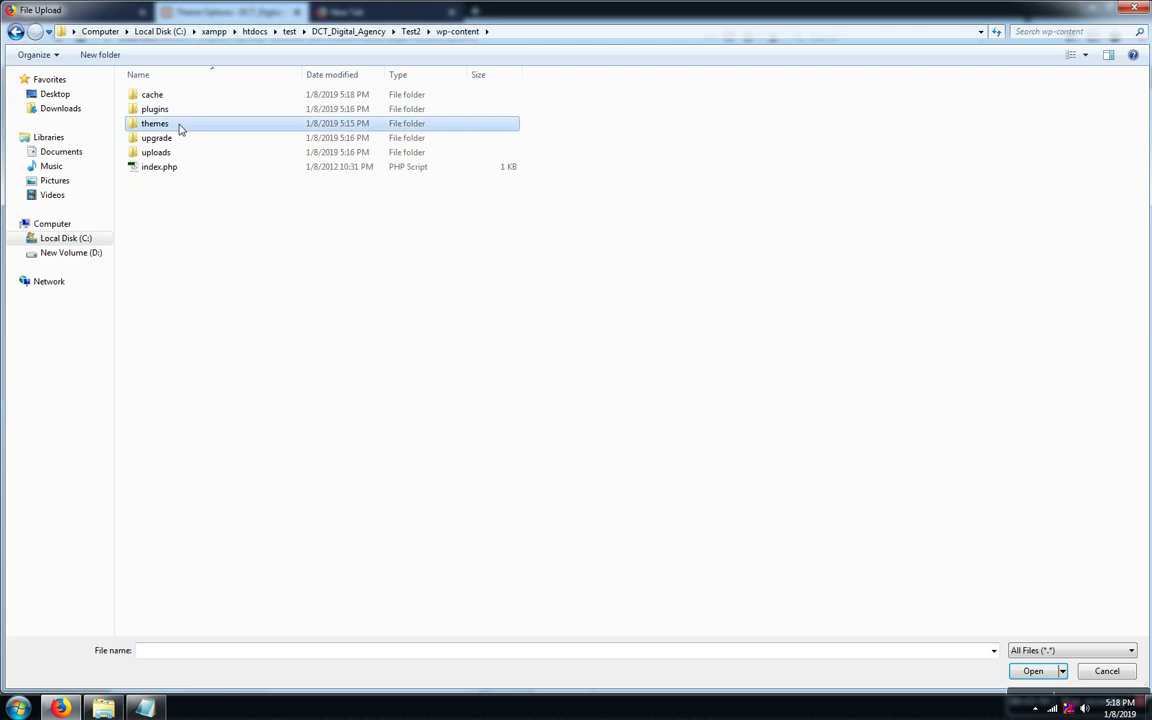
double_click(183, 123)
double_click(175, 109)
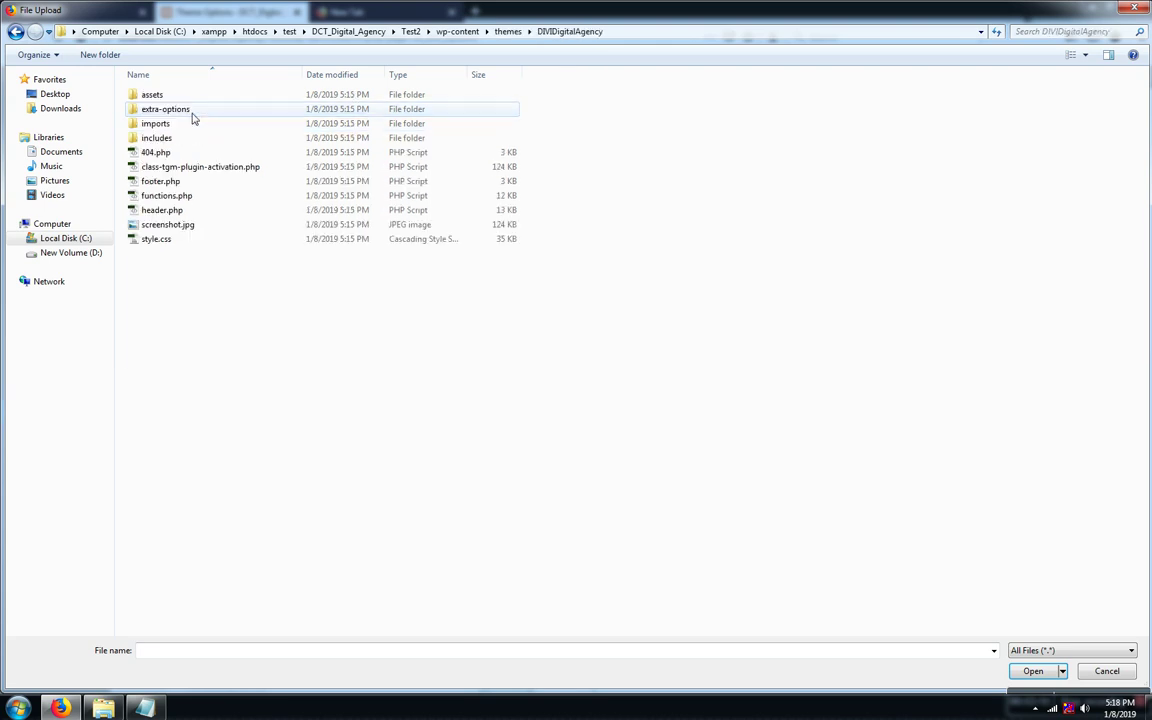
double_click(170, 127)
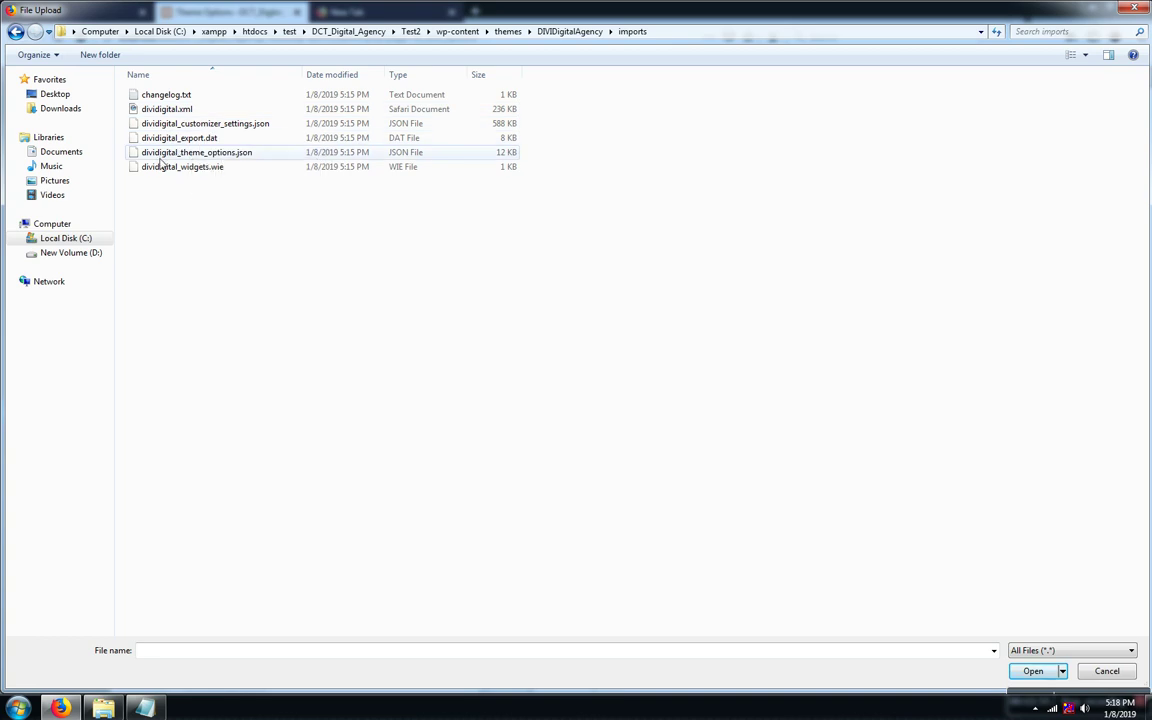
Step: Select dividigital_theme_options.json and import it into the Divi Theme Options
left_click(207, 153)
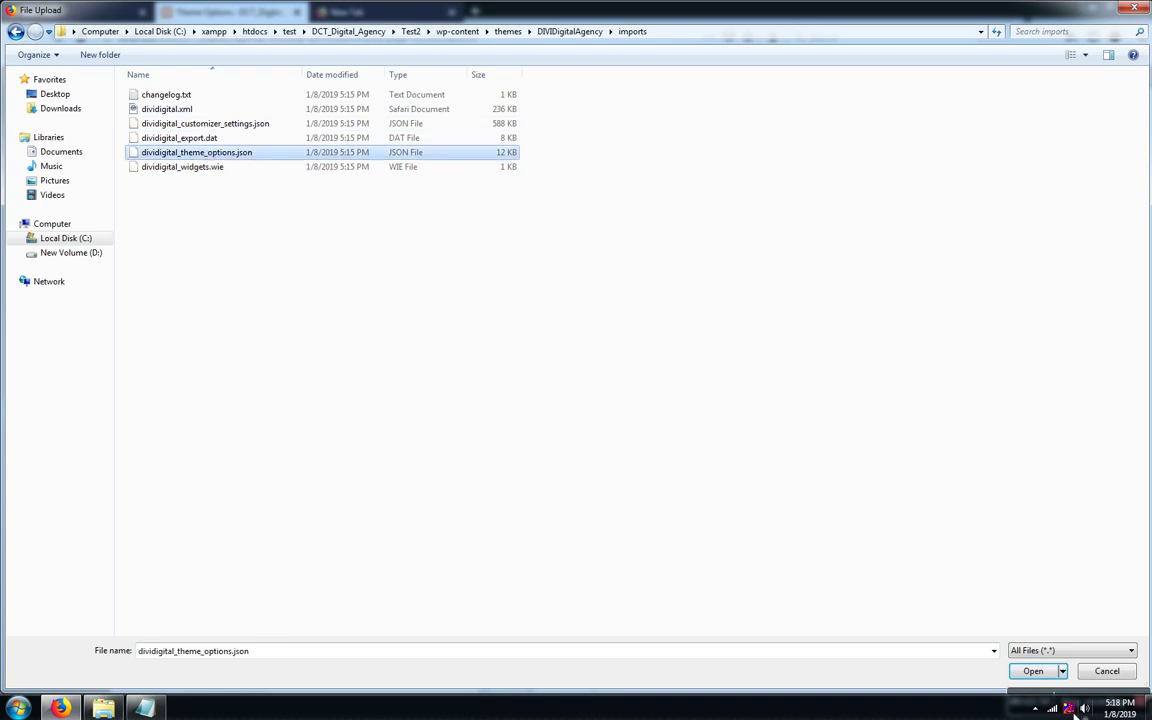
left_click(1030, 675)
left_click(563, 512)
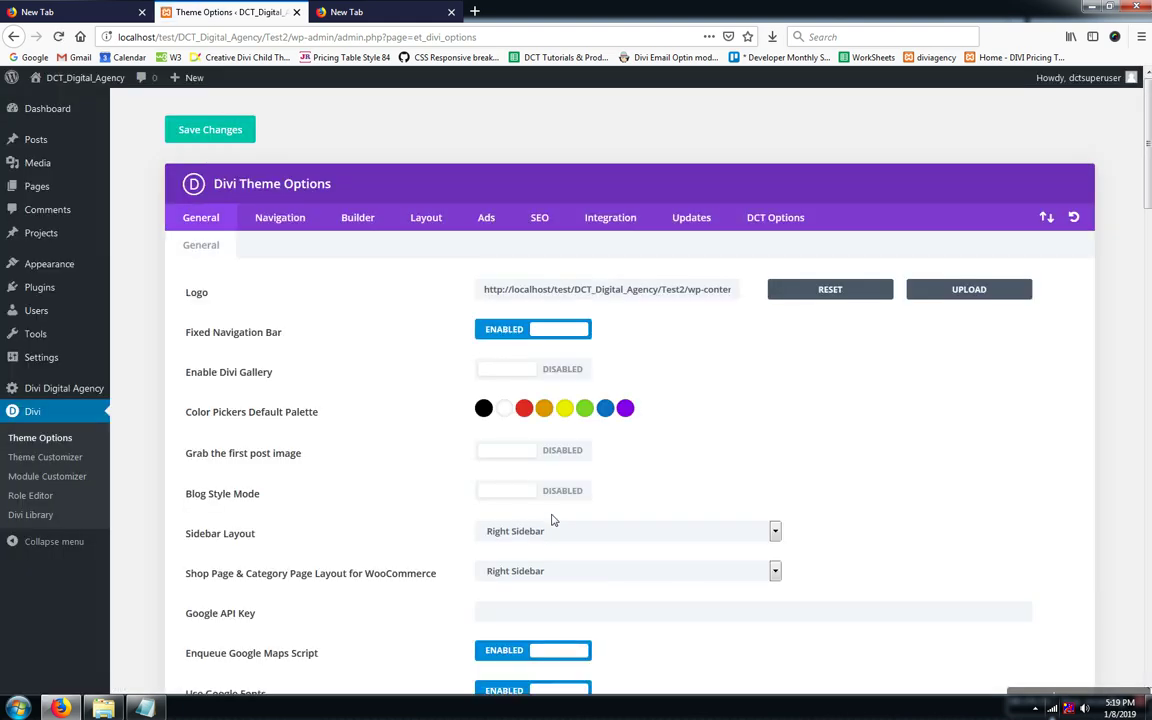
Step: Open the DCT_Digital_Agency site in a new tab and launch the Theme Customizer from there
mouse_move(83, 93)
right_click(83, 93)
left_click(115, 108)
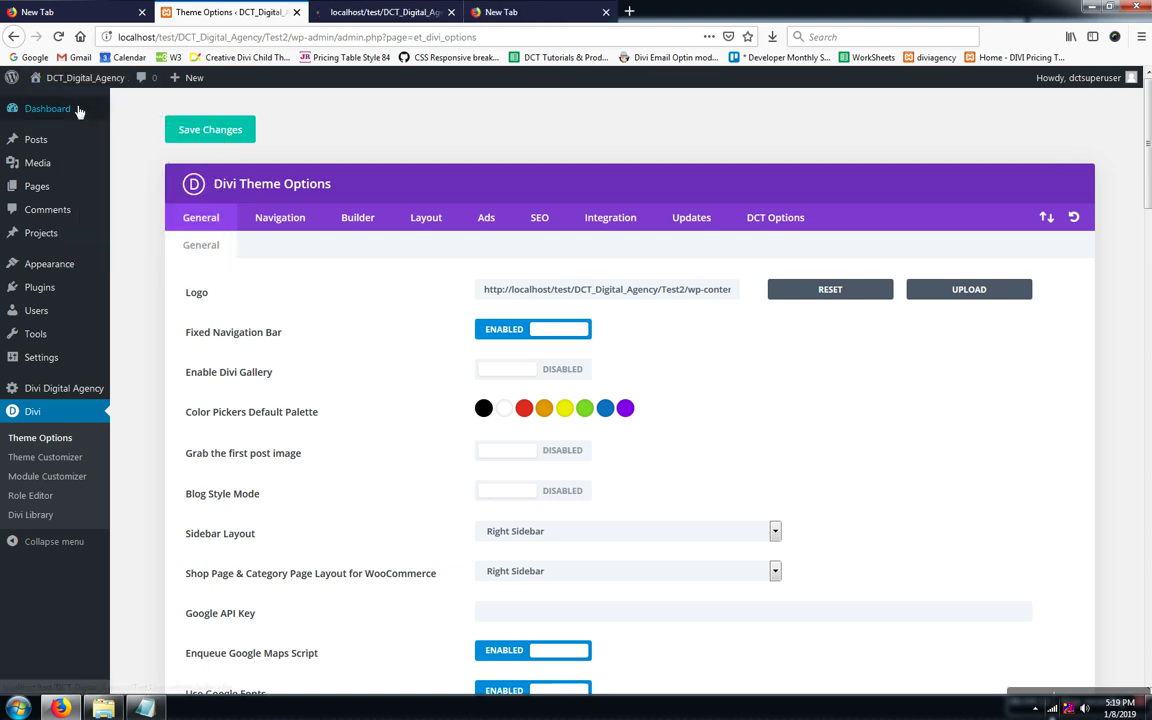
left_click(385, 12)
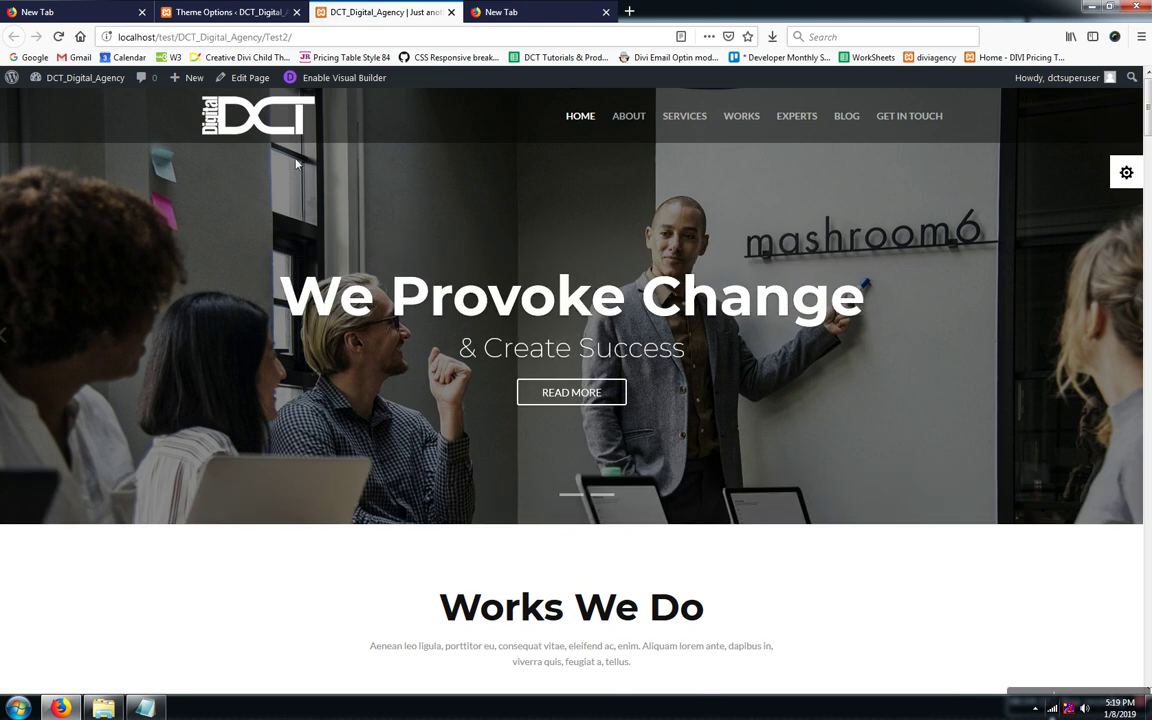
mouse_move(105, 79)
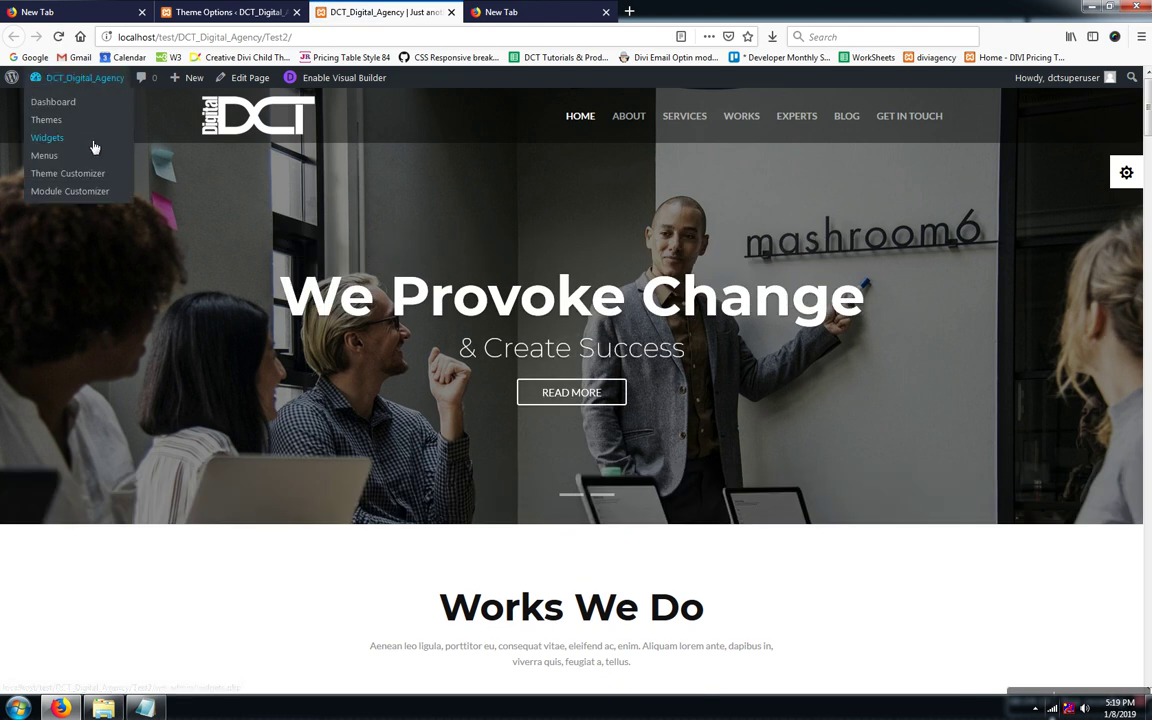
left_click(86, 174)
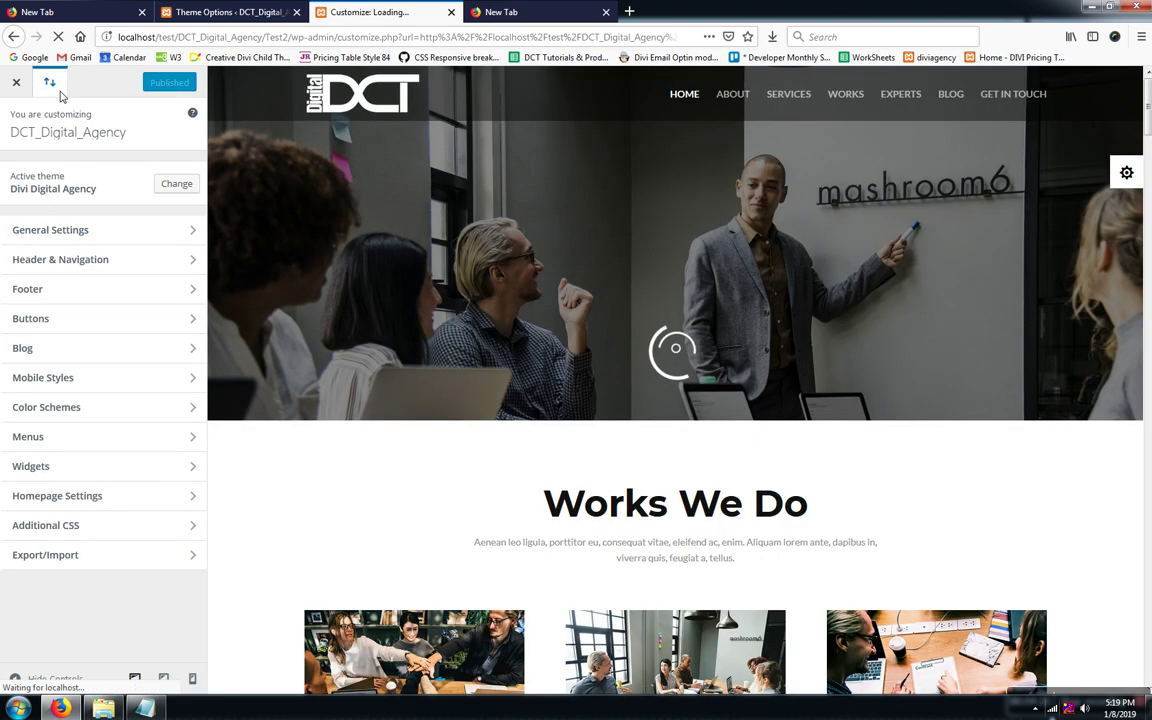
Step: Import dividigital_customizer_settings.json into the Divi Customizer Settings and close the customizer
left_click(50, 83)
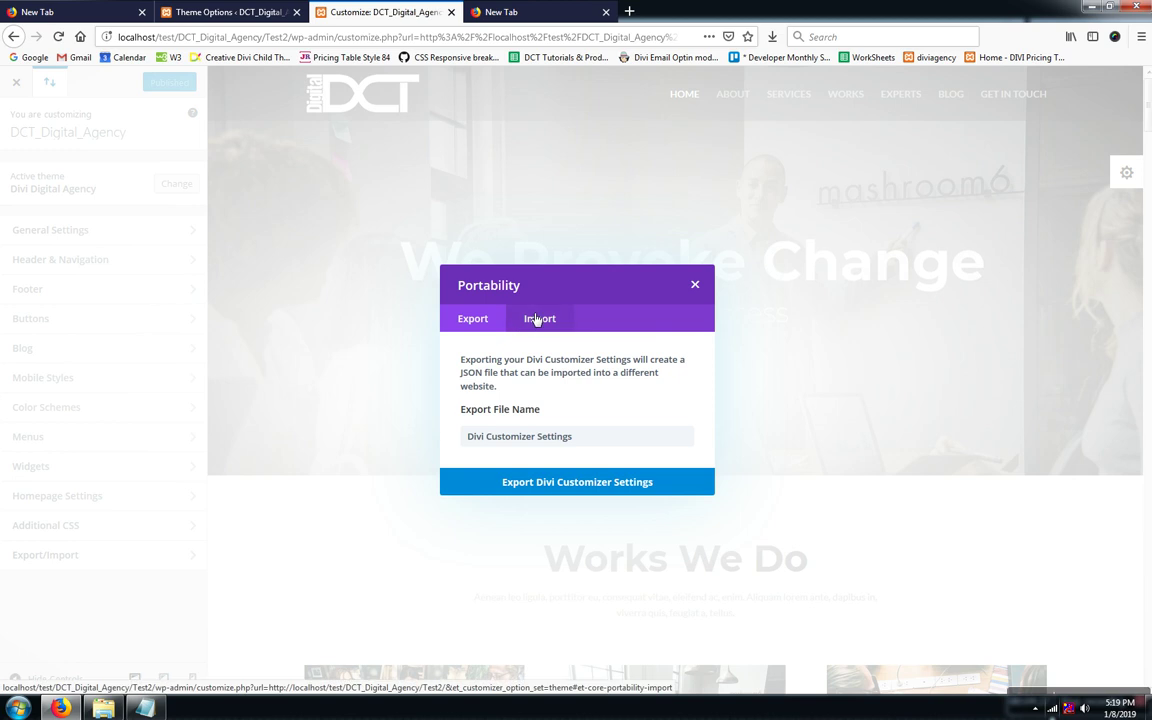
left_click(537, 318)
left_click(514, 437)
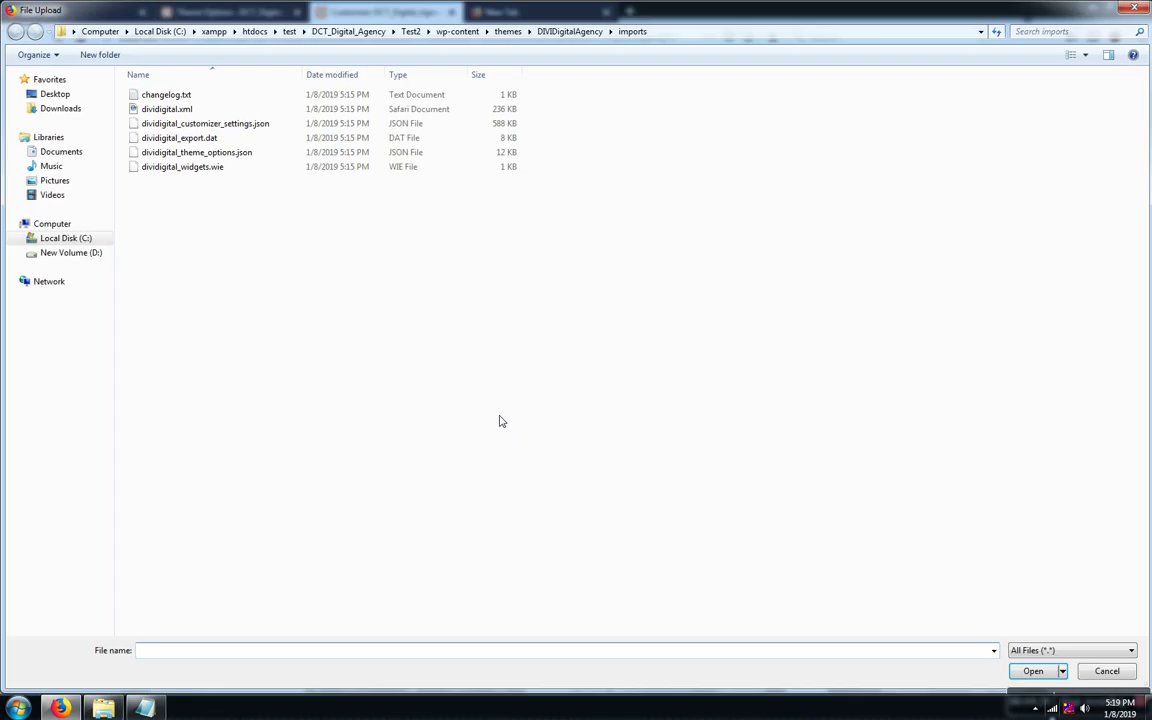
left_click(241, 124)
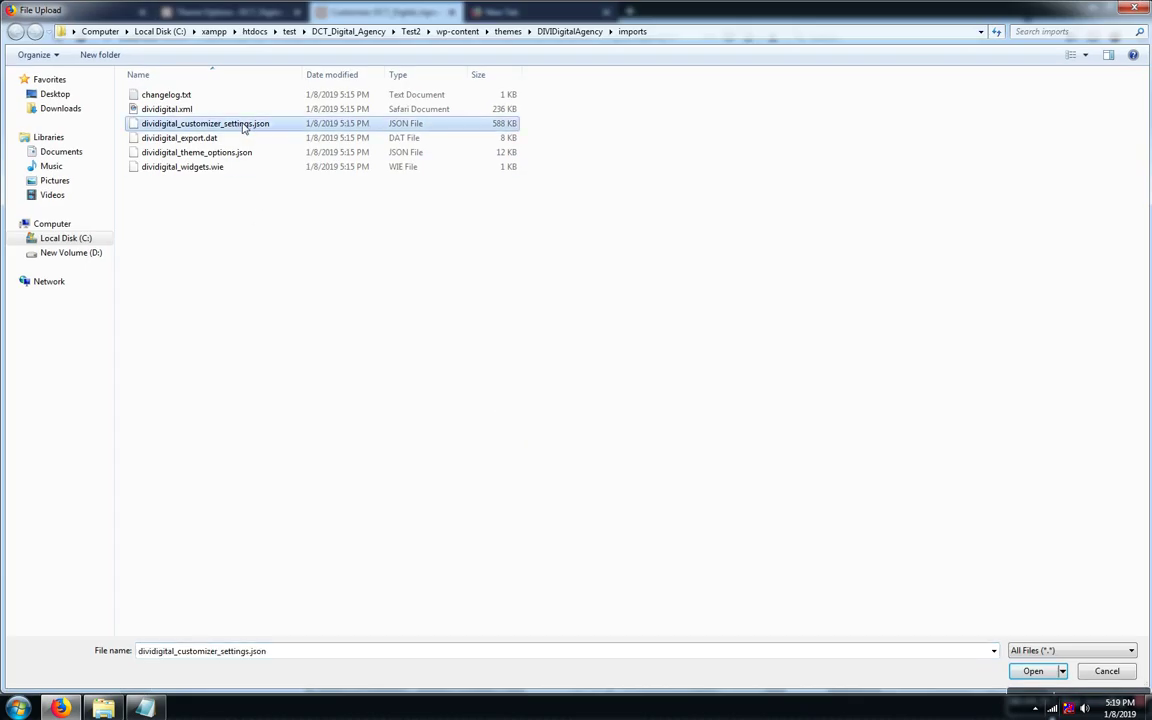
left_click(1030, 671)
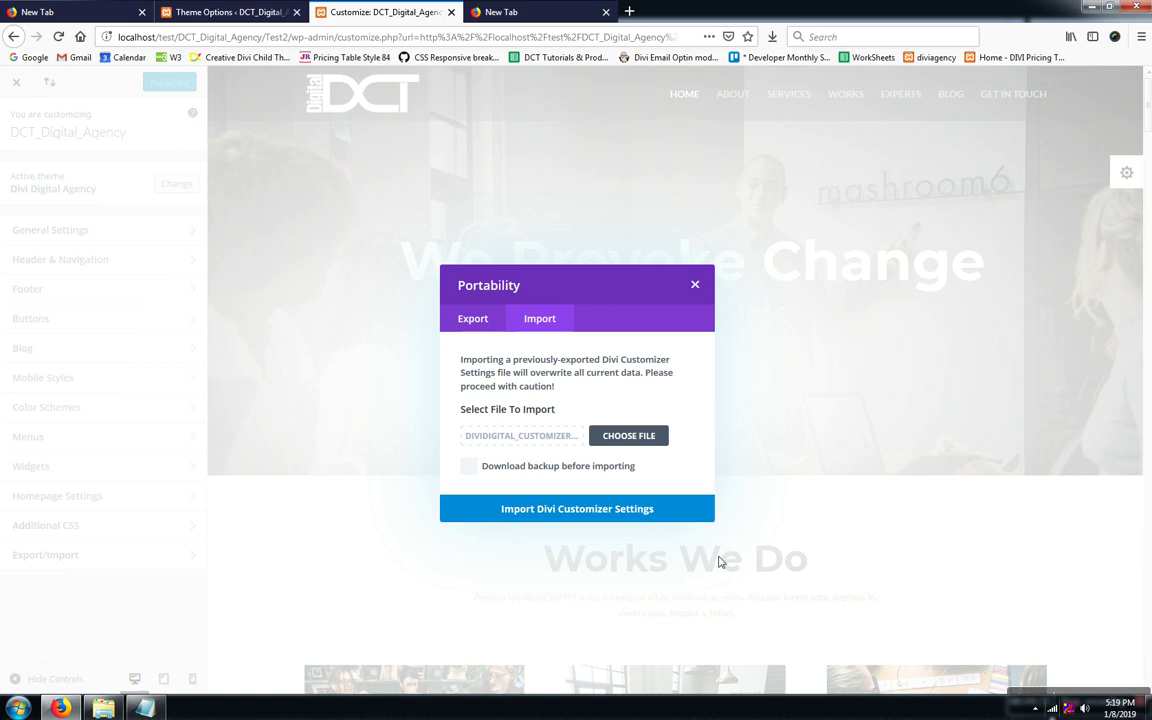
left_click(540, 509)
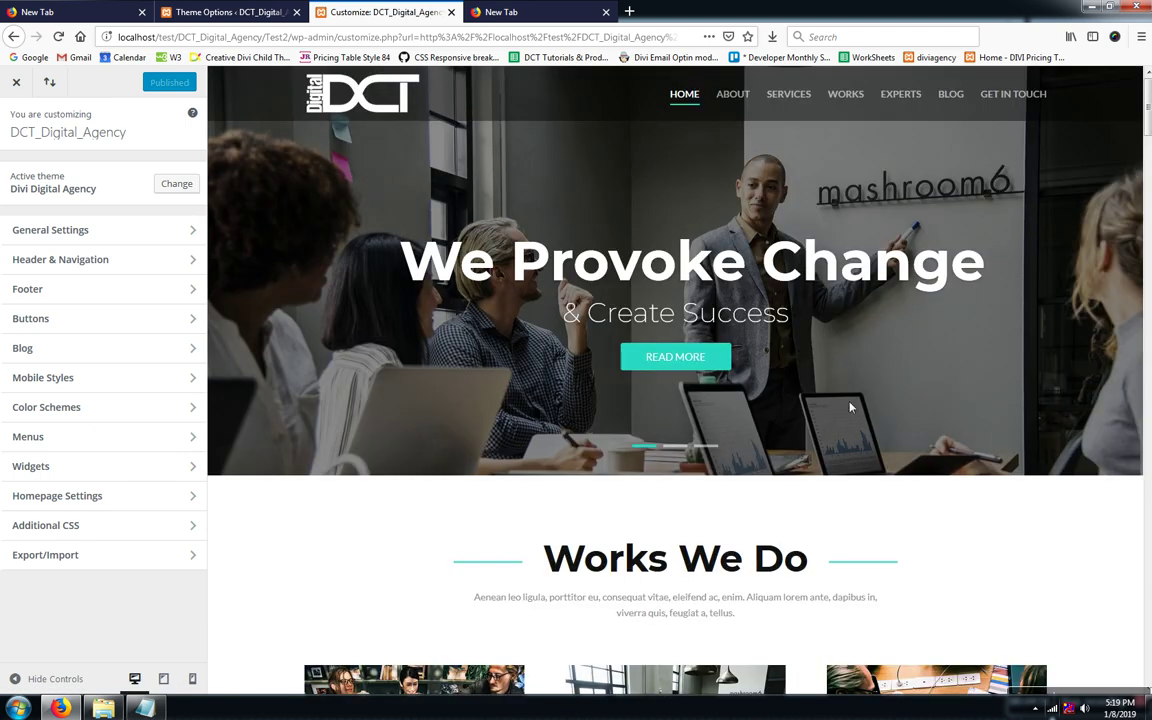
left_click(17, 86)
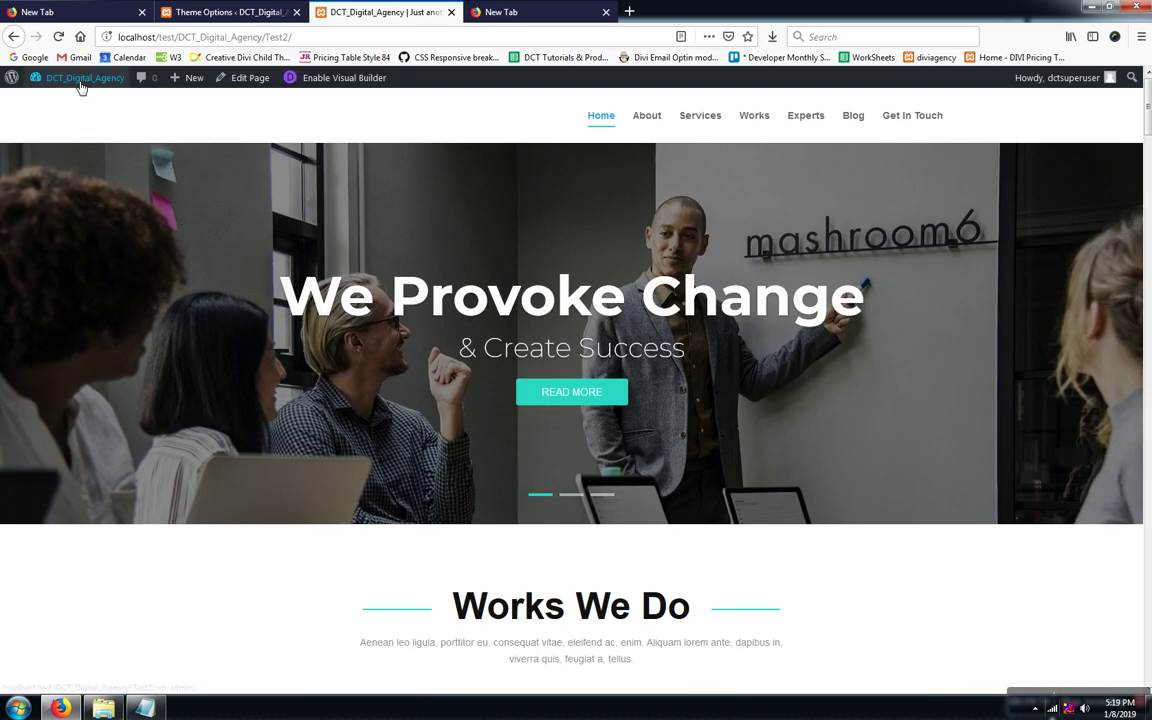
Step: Return to the WordPress dashboard and open the Divi Theme Options page again
mouse_move(74, 80)
left_click(66, 106)
mouse_move(91, 471)
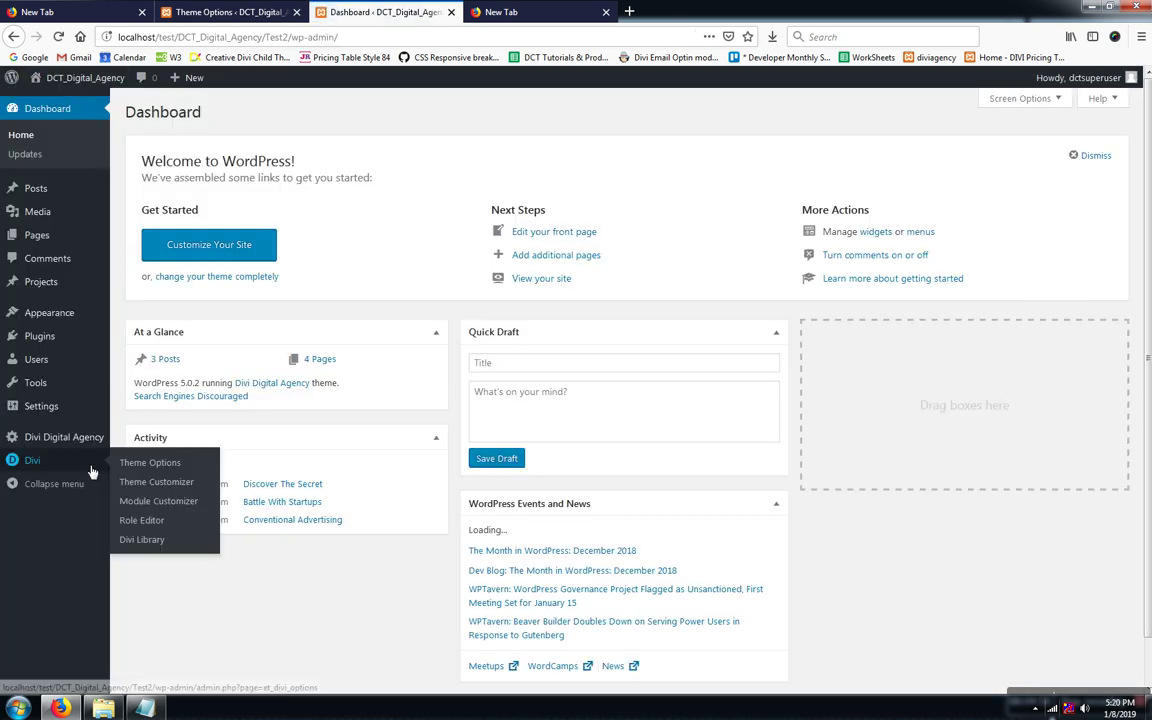
left_click(147, 466)
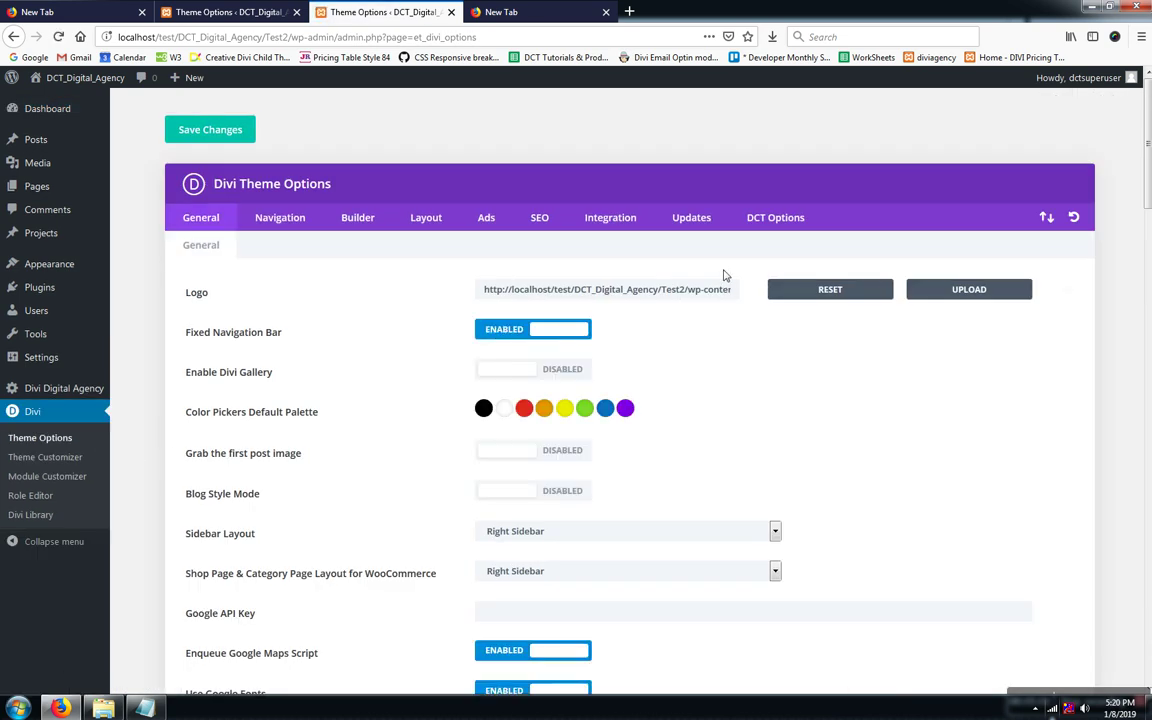
Step: Open the advanced Builder settings in the Divi Theme Options to view the Static CSS File Generation controls
left_click(366, 226)
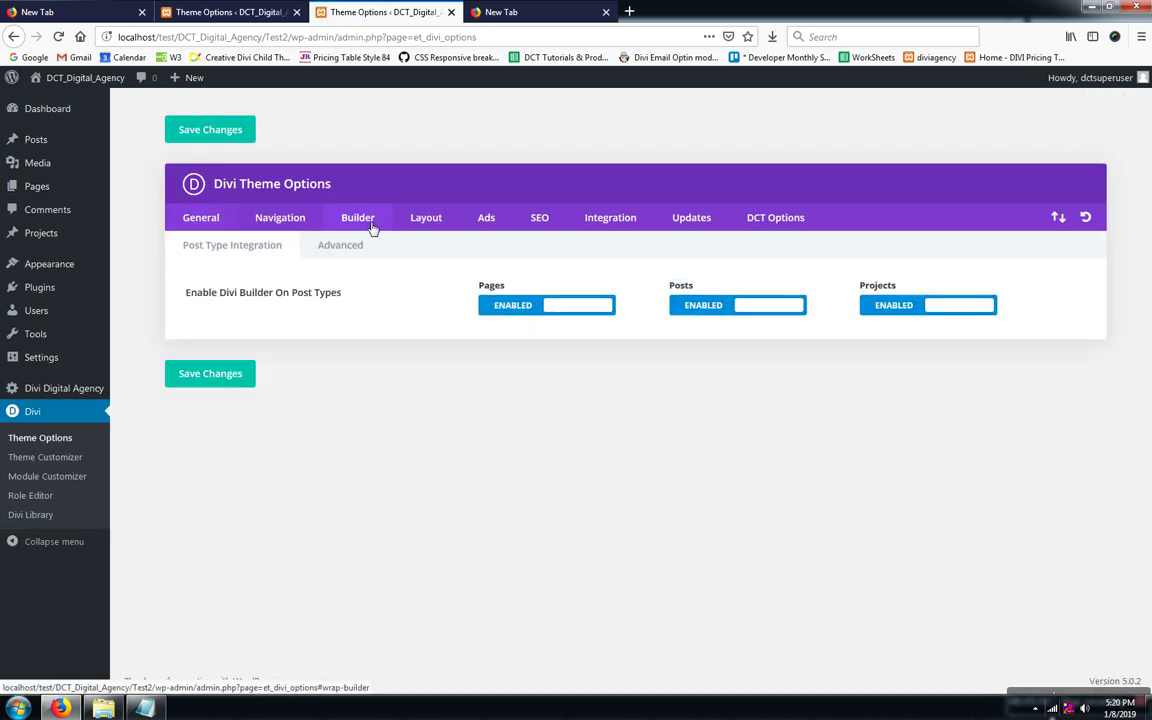
left_click(348, 247)
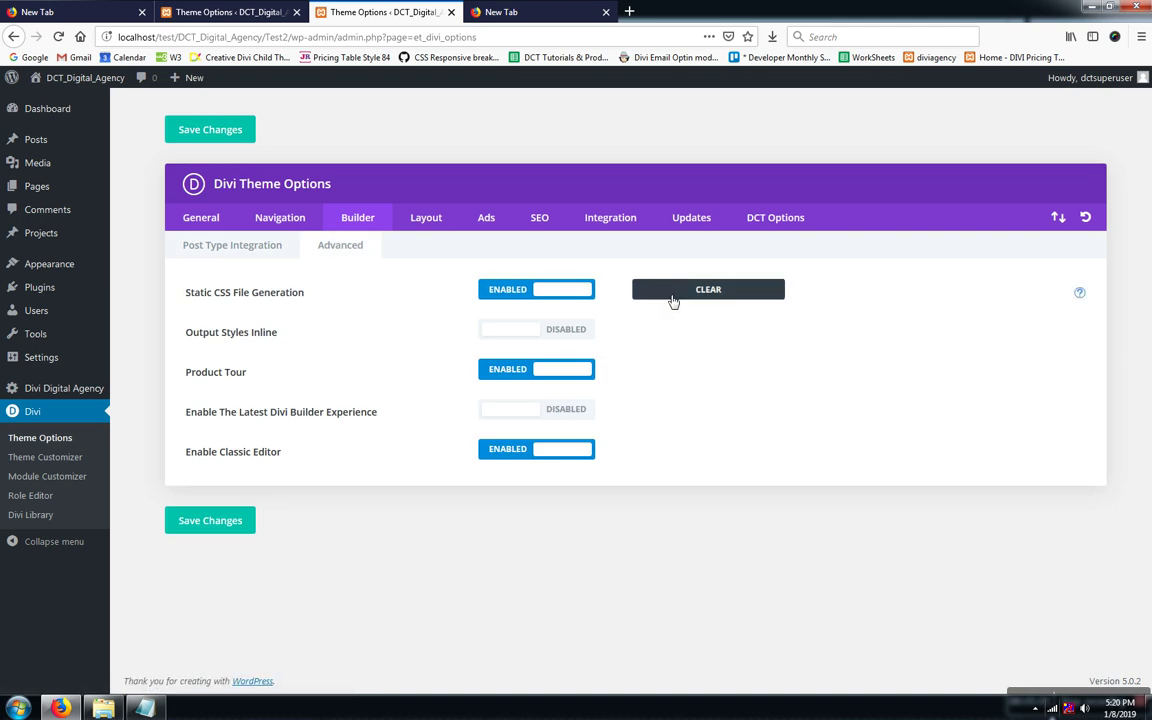
Step: Open the front end of the DCT_Digital_Agency site in a new tab and switch to it
mouse_move(105, 87)
right_click(72, 106)
left_click(110, 112)
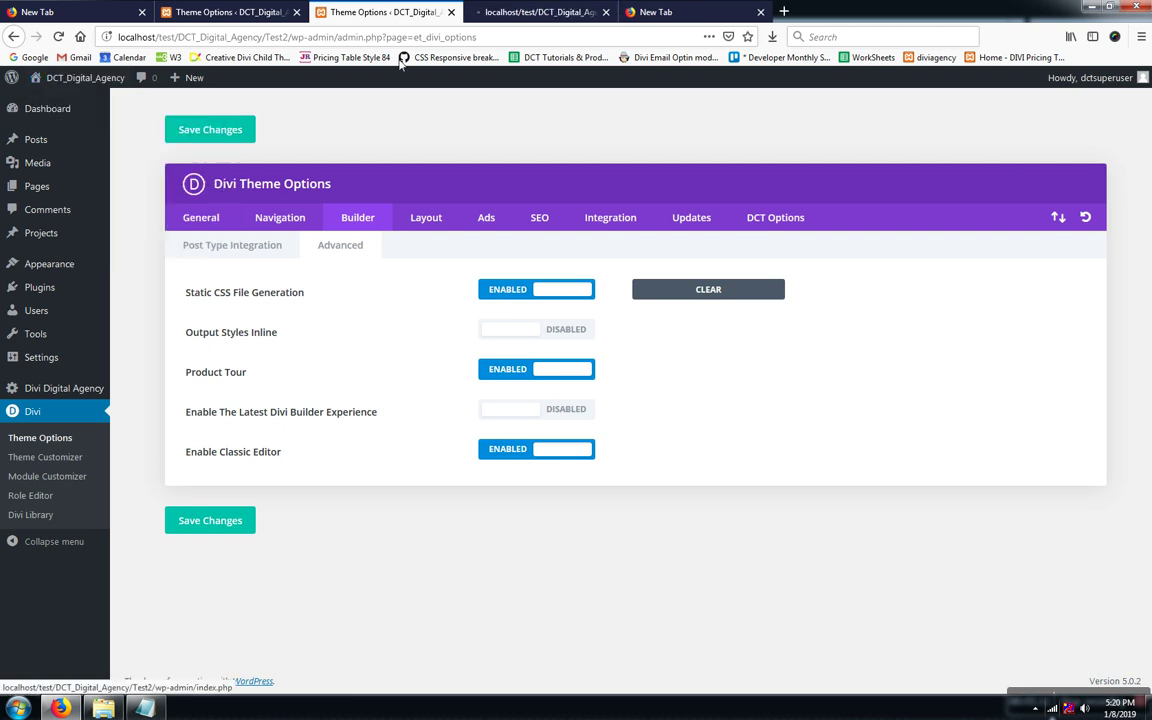
left_click(490, 10)
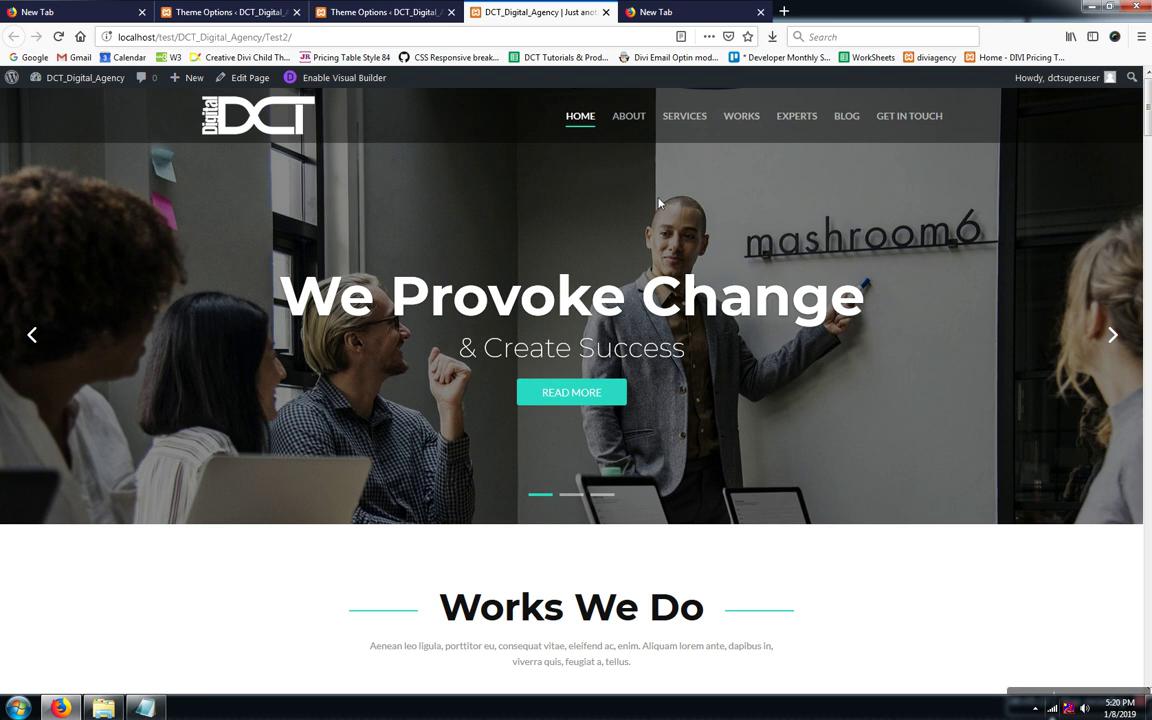
Step: Test the site's navigation by visiting the Experts and Works sections, and return to the Home page
left_click(797, 122)
left_click(730, 116)
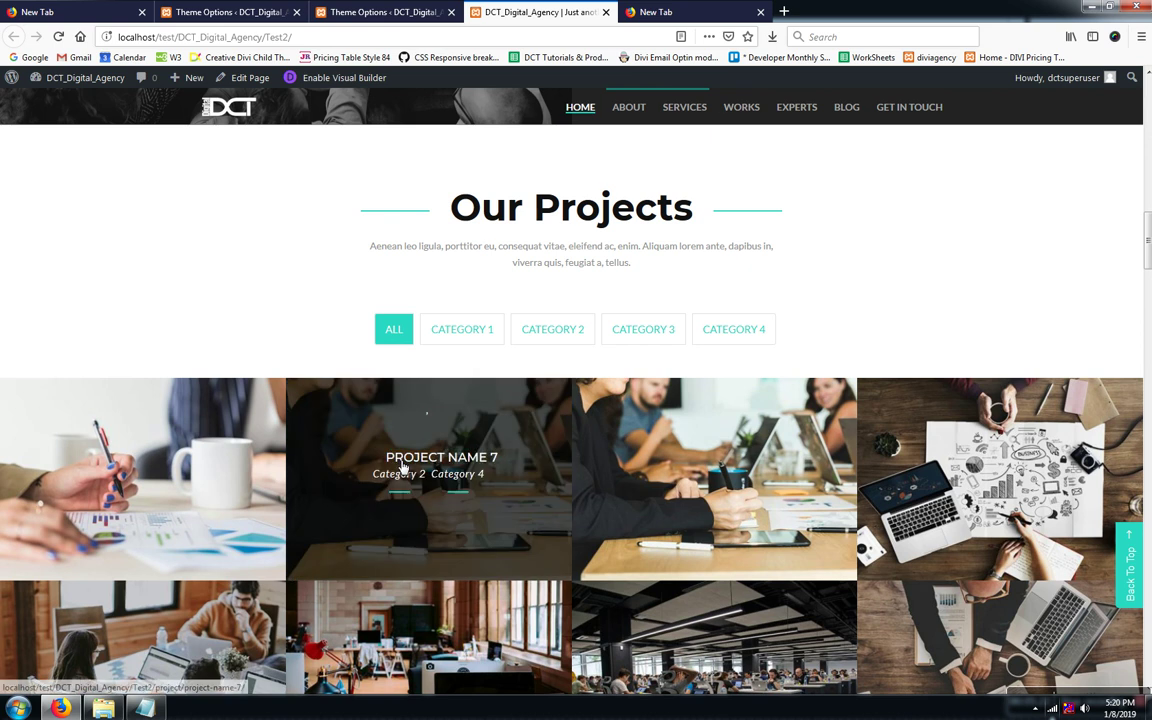
left_click(588, 110)
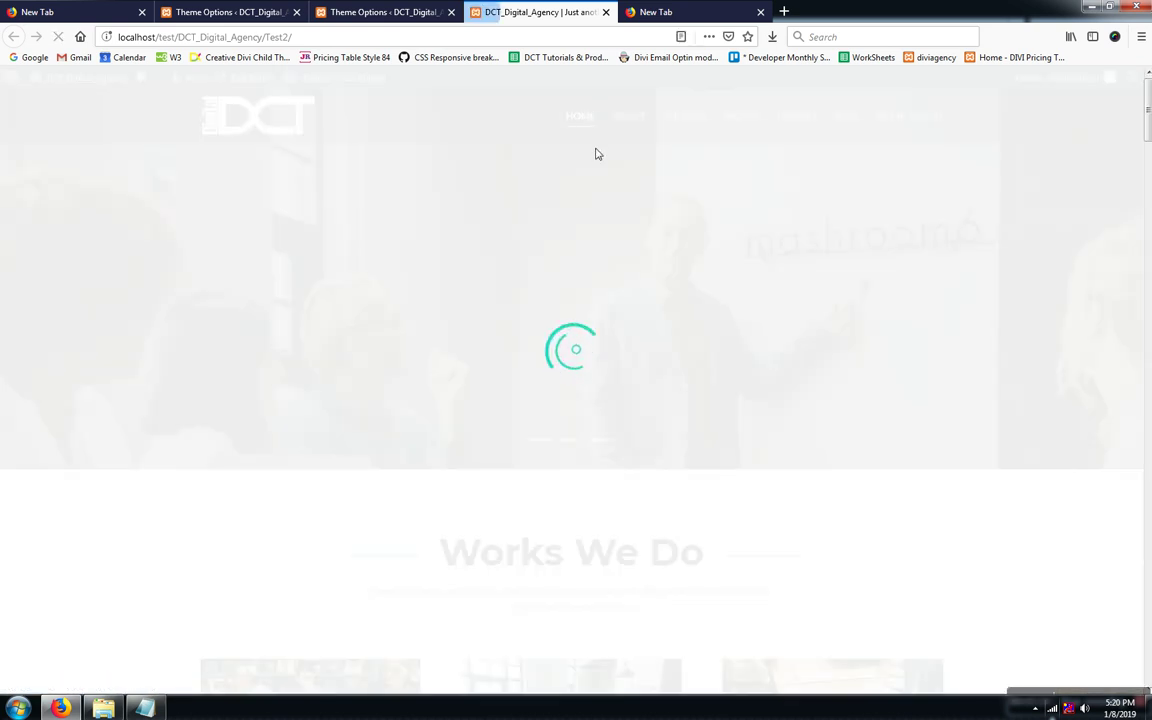
Step: Review the imported home page from the hero slider through projects, skills, success counts, blog and contact sections down to the footer
scroll(901, 229, "down", 8)
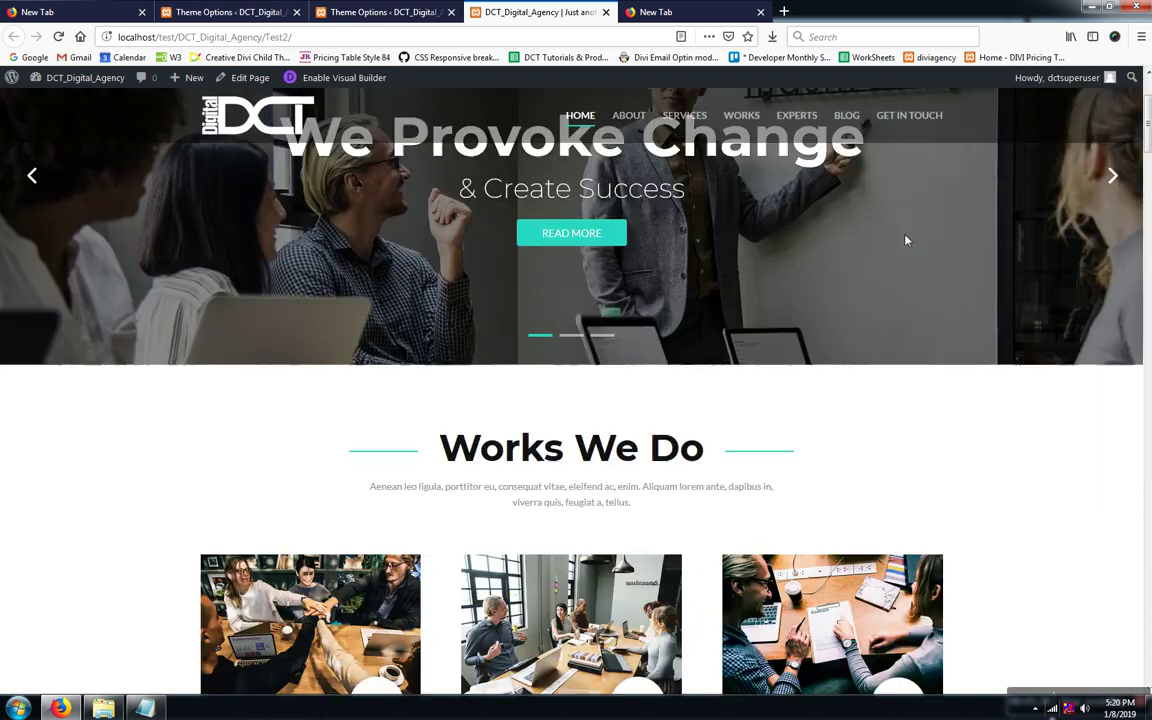
scroll(905, 245, "down", 10)
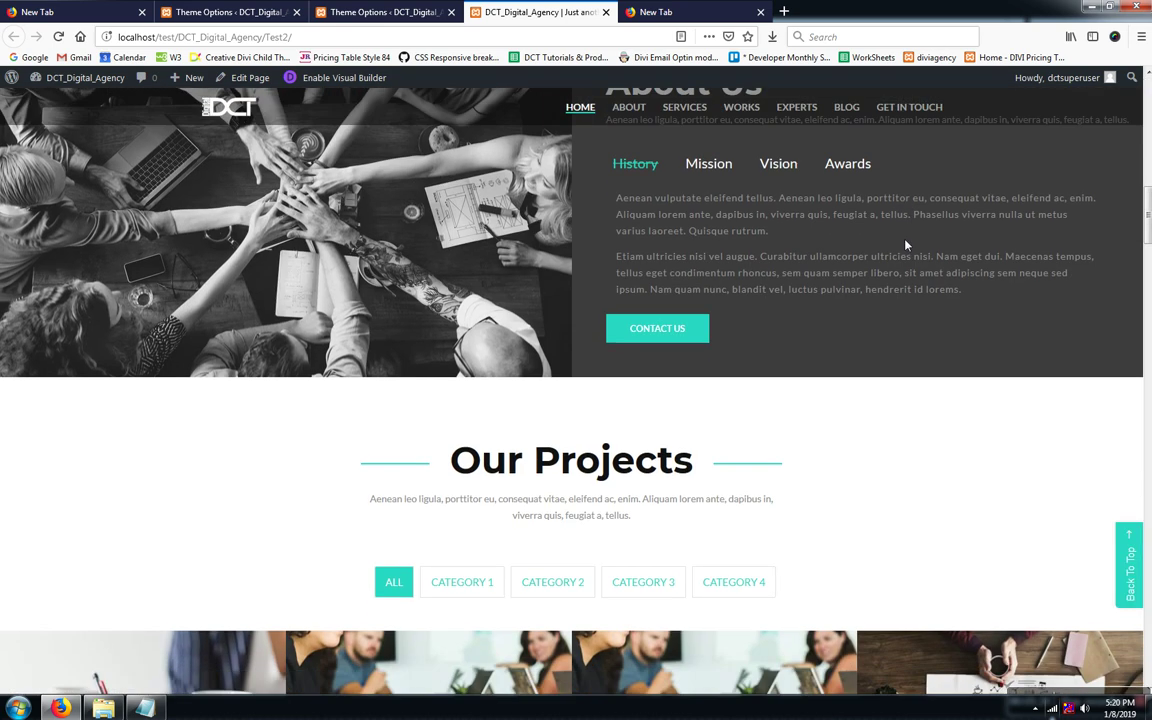
scroll(900, 250, "down", 8)
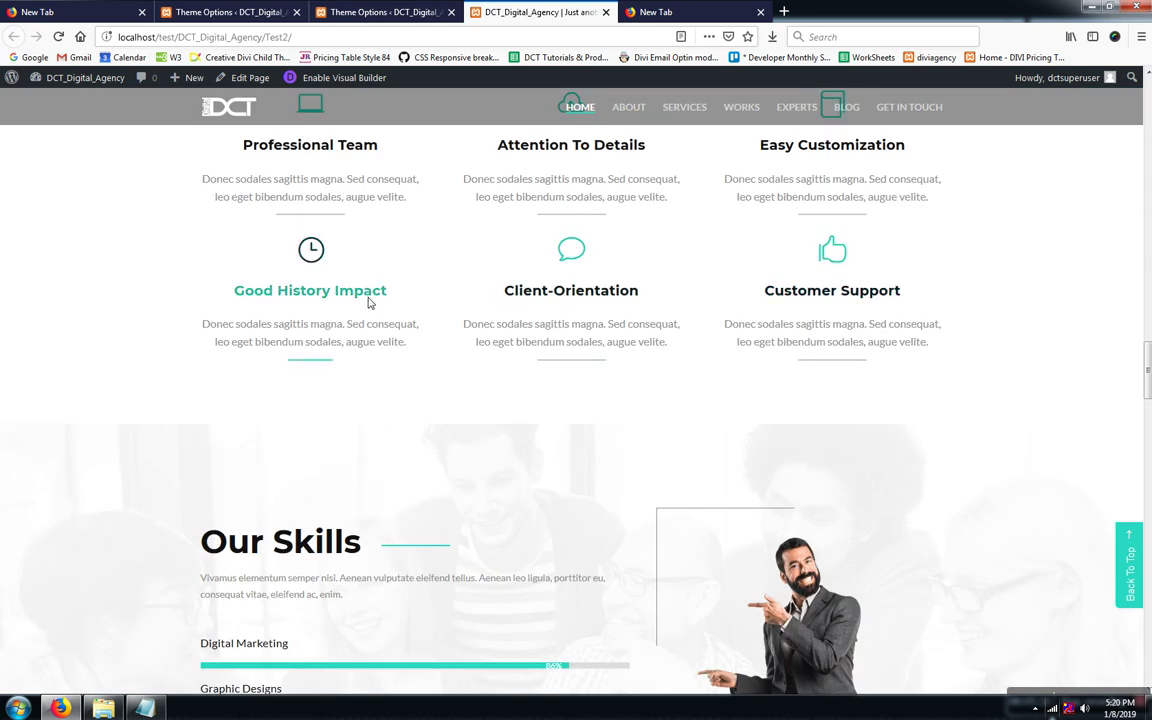
scroll(436, 320, "down", 3)
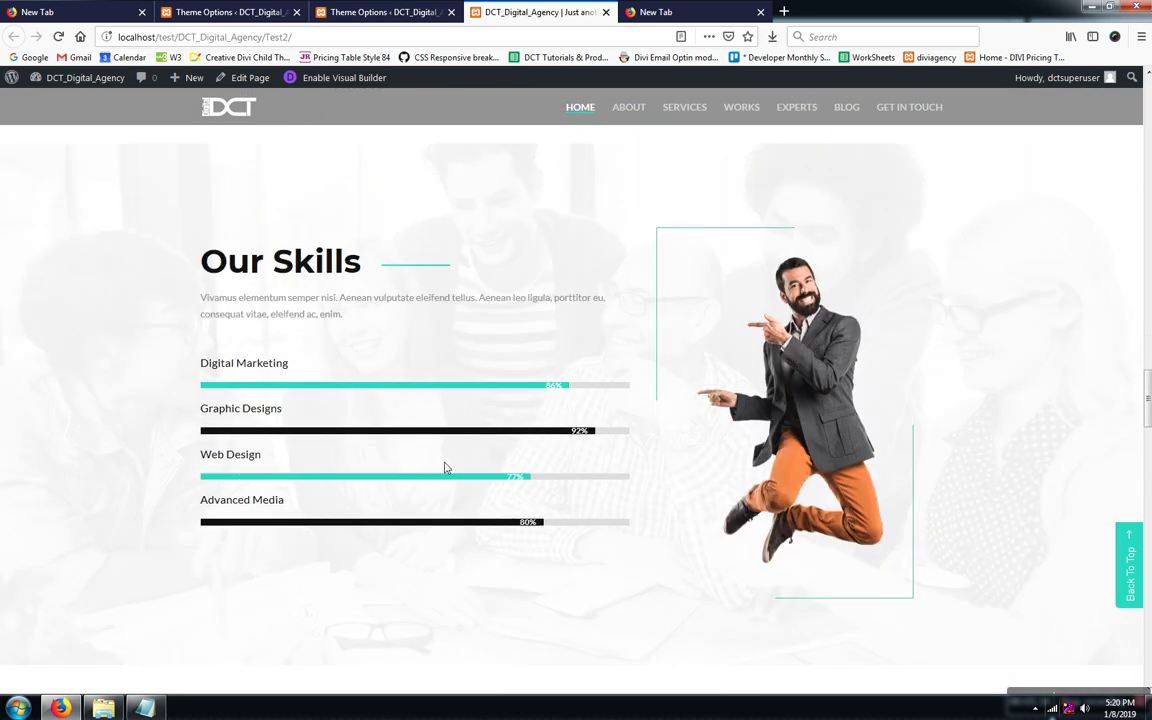
scroll(446, 468, "down", 5)
scroll(767, 434, "down", 4)
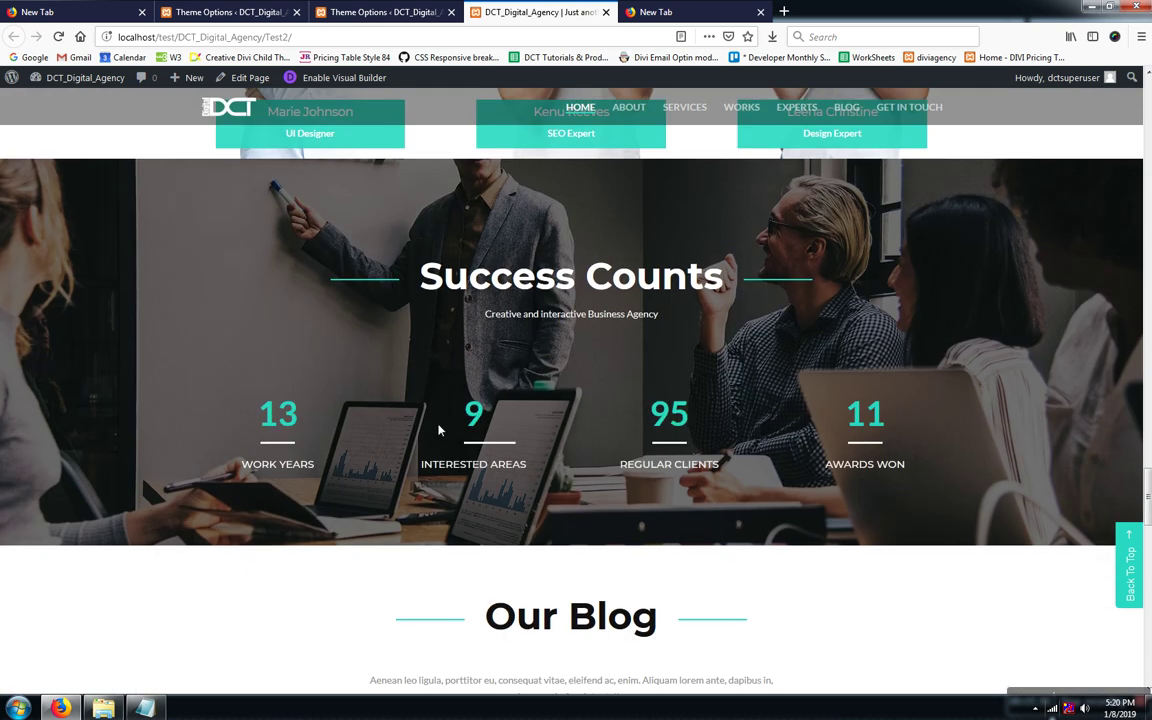
scroll(438, 430, "down", 4)
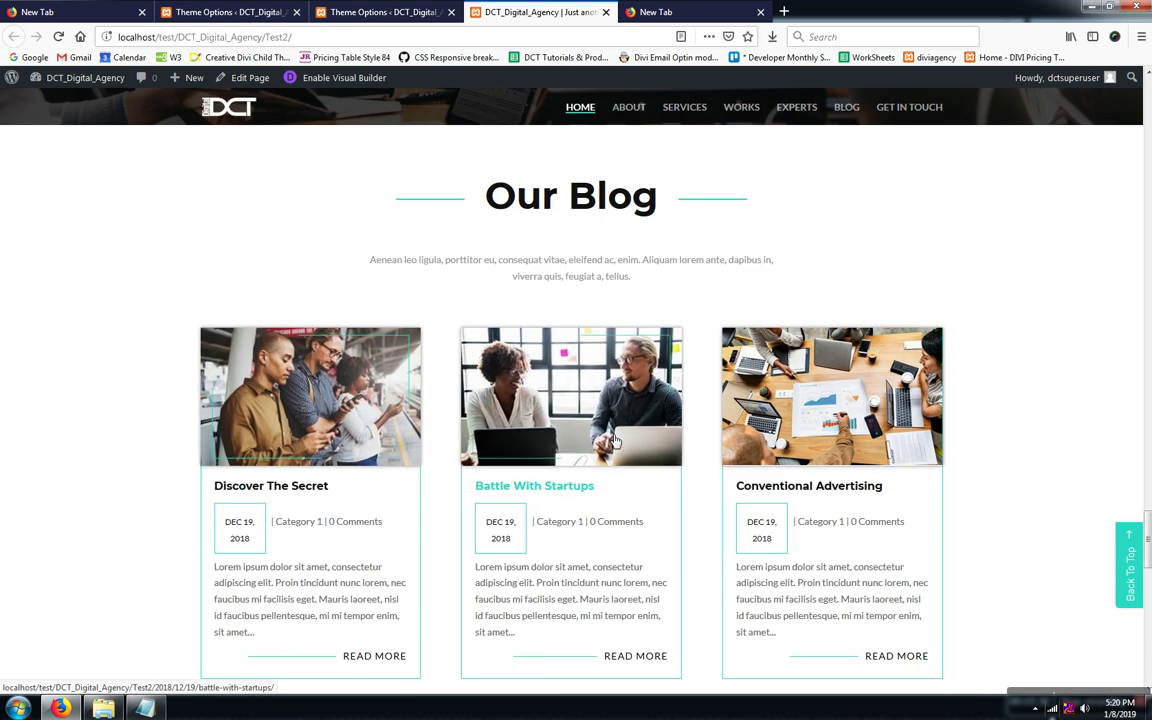
scroll(850, 420, "down", 4)
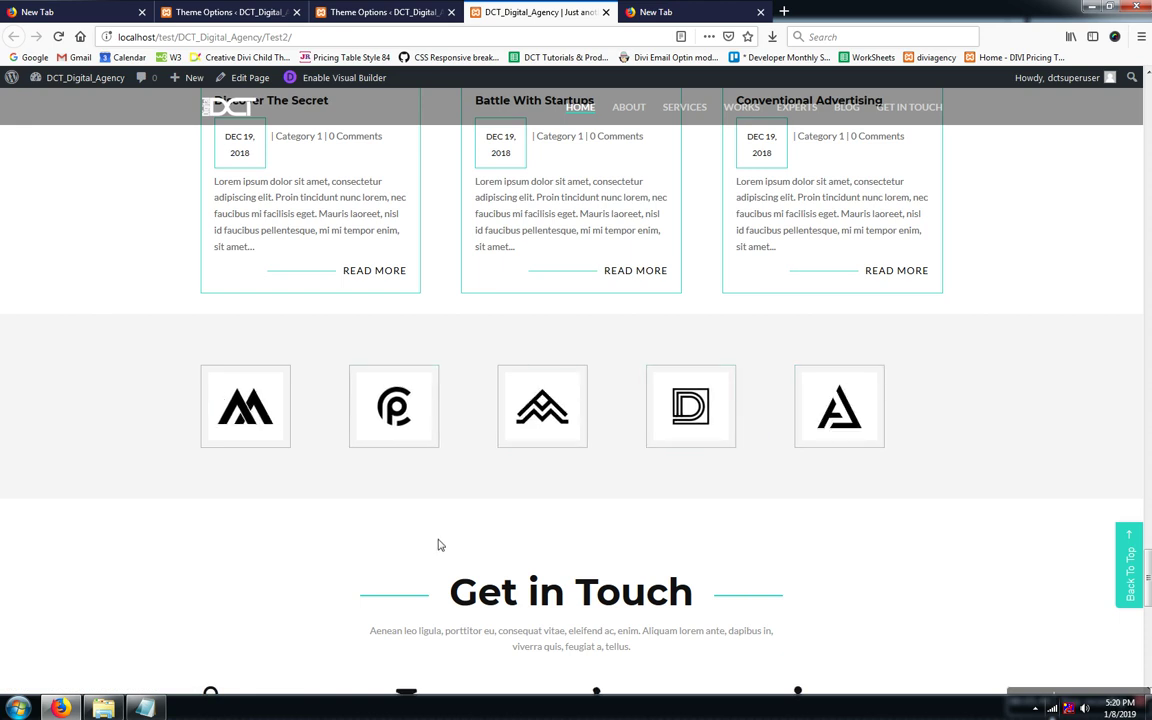
scroll(440, 545, "down", 4)
scroll(678, 368, "down", 3)
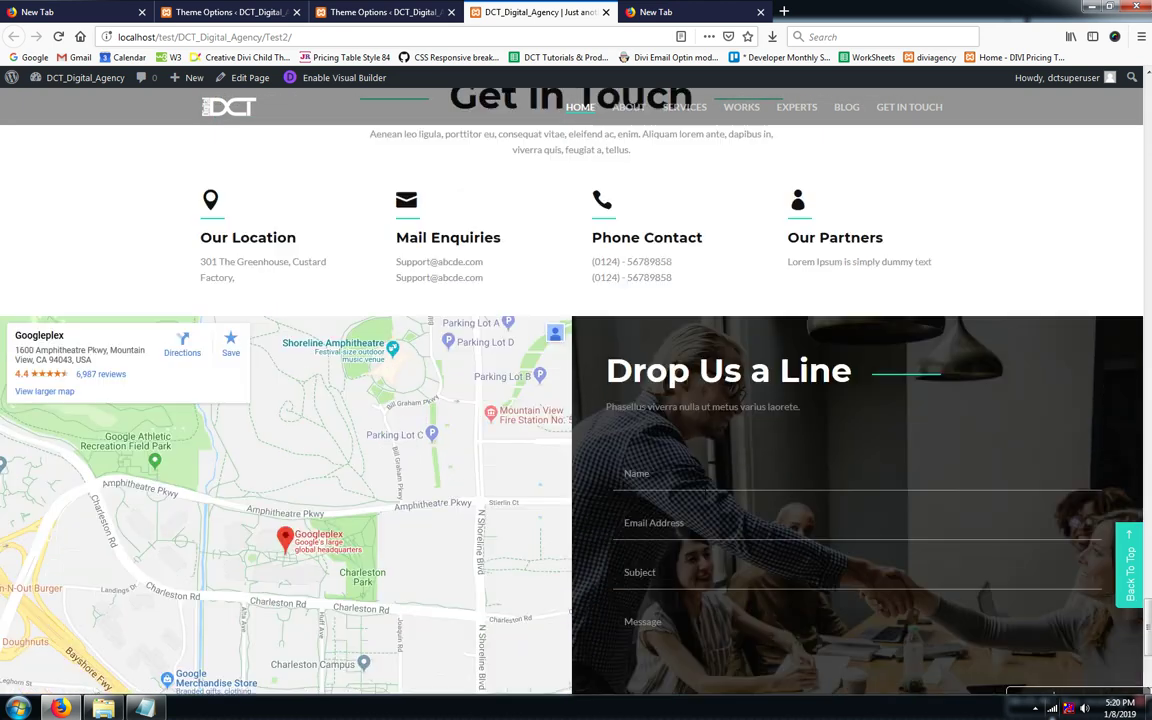
scroll(678, 368, "up", 3)
scroll(506, 277, "down", 3)
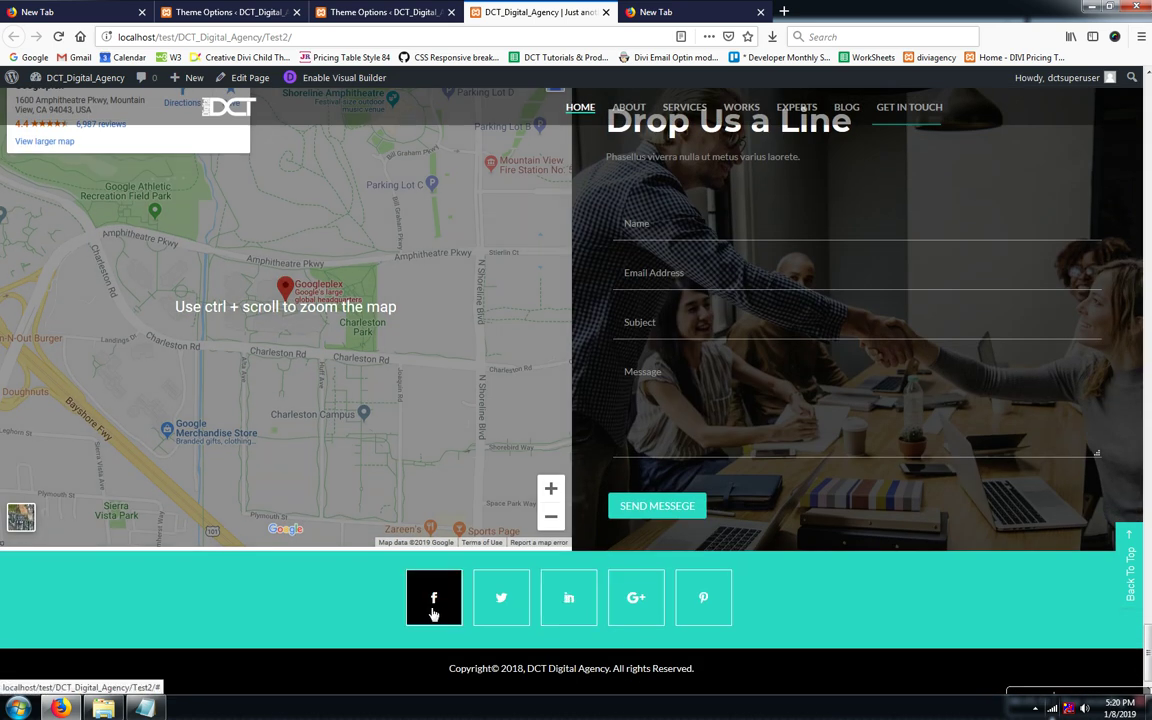